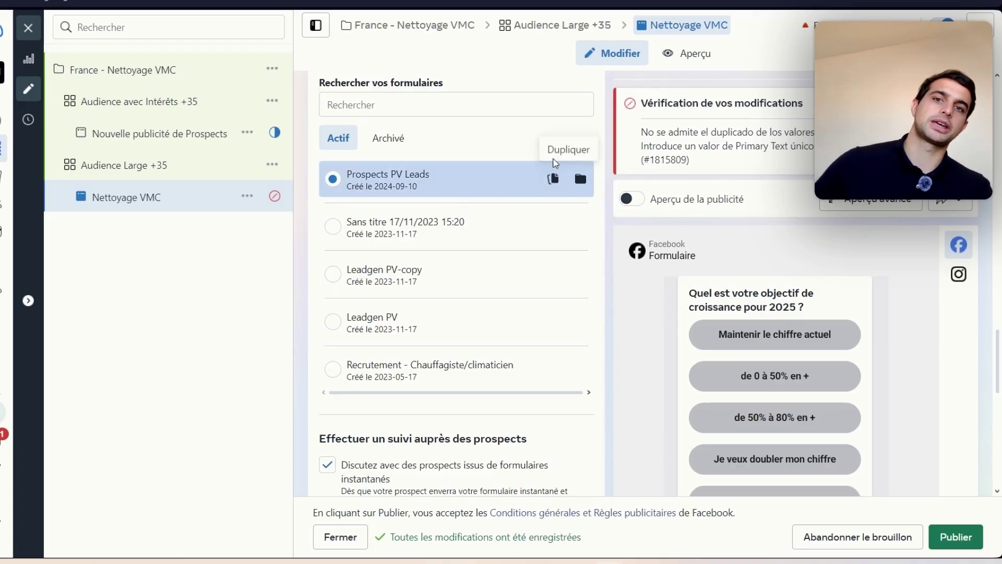
scroll(528, 193, "up", 3)
scroll(511, 316, "down", 5)
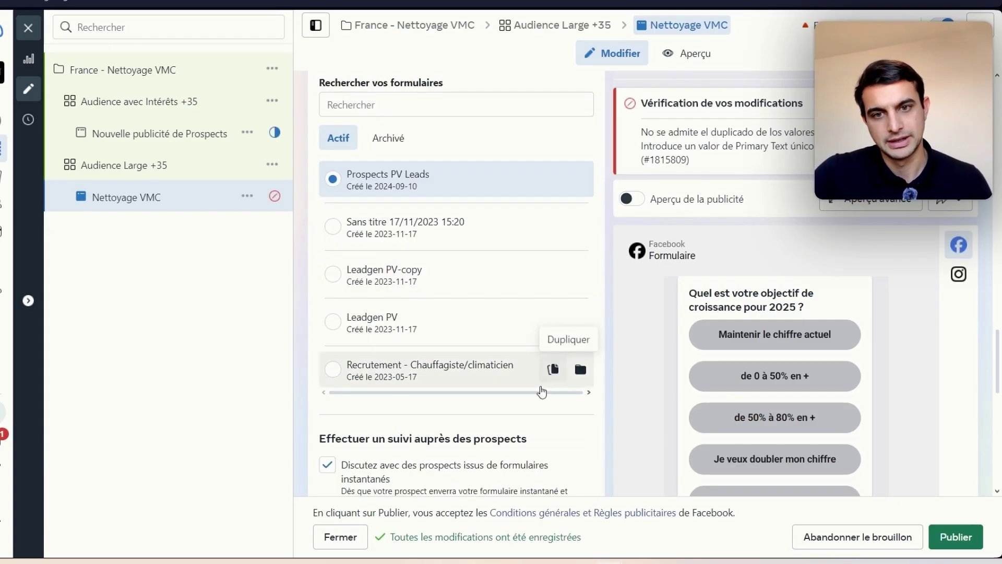
scroll(540, 329, "up", 1)
scroll(435, 322, "down", 6)
scroll(437, 321, "up", 7)
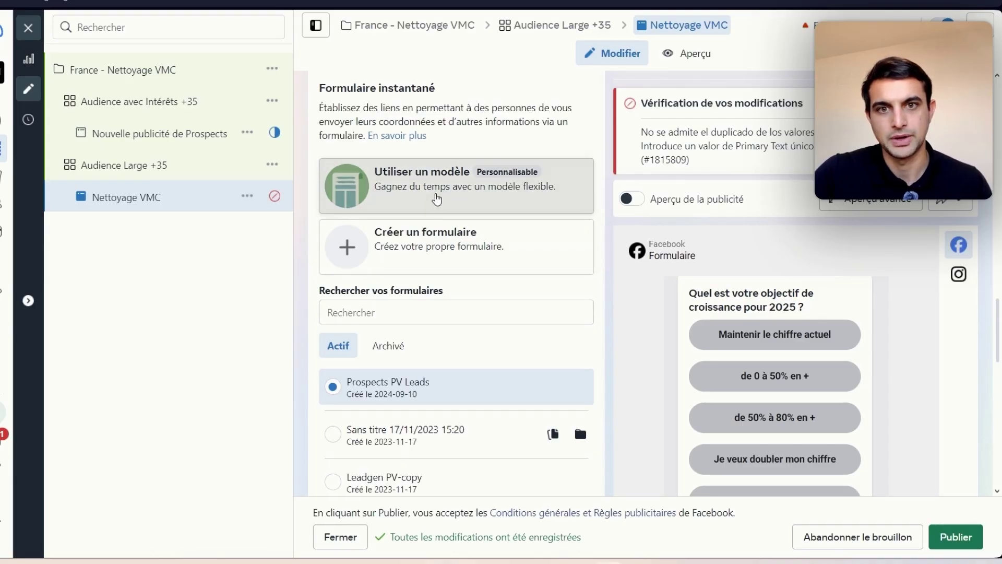
left_click(438, 198)
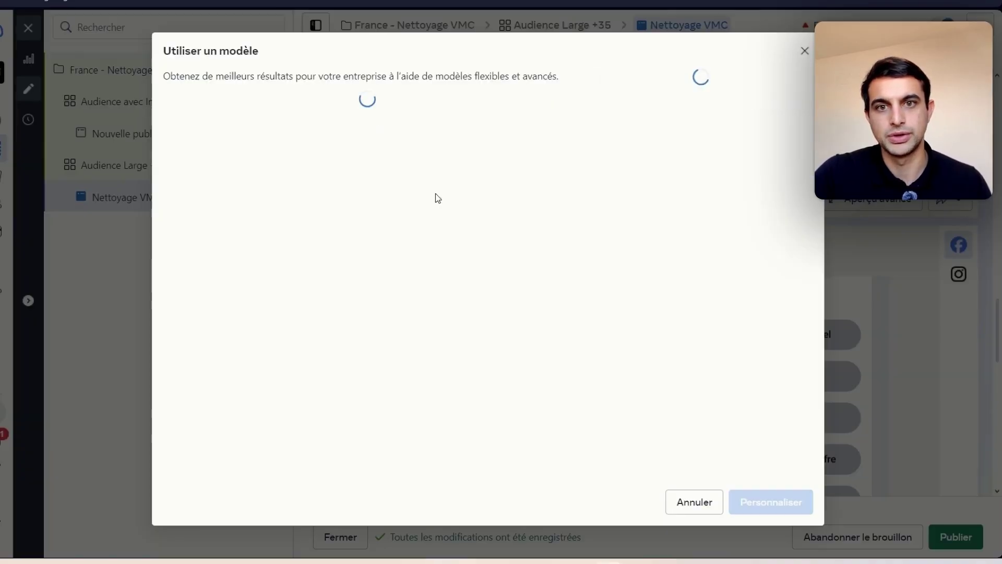
left_click(805, 50)
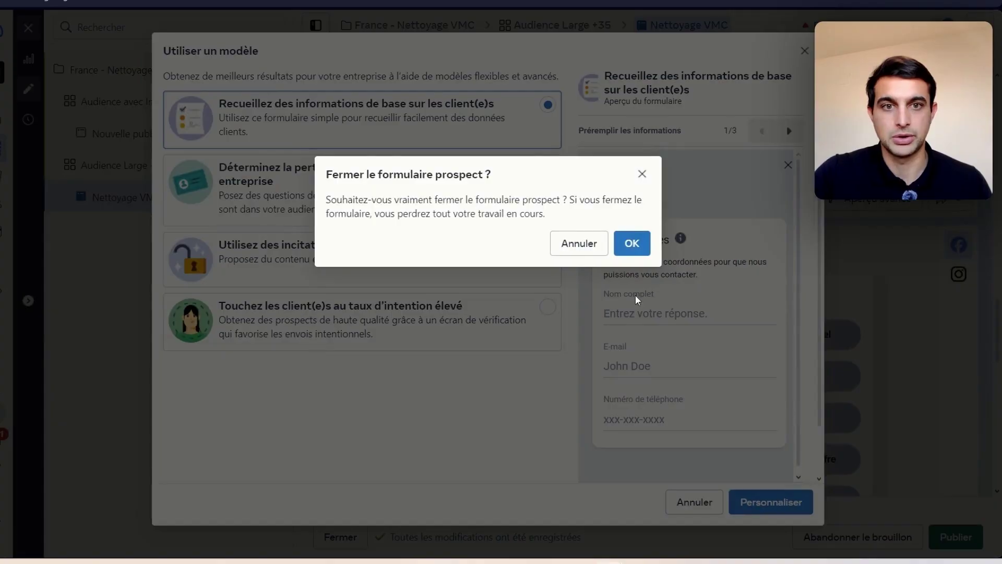
left_click(632, 242)
mouse_move(578, 392)
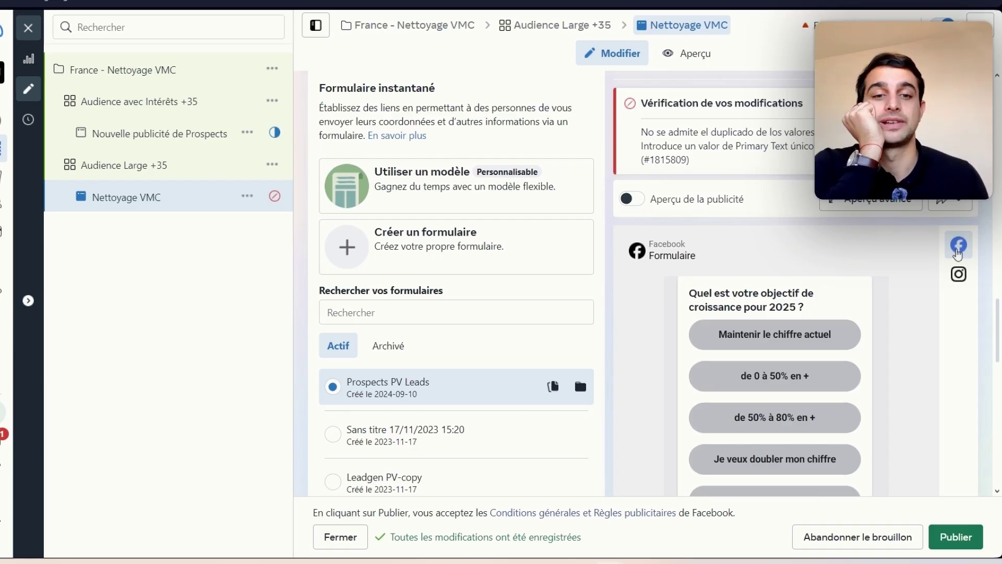
left_click(568, 427)
left_click(415, 401)
scroll(391, 409, "down", 1)
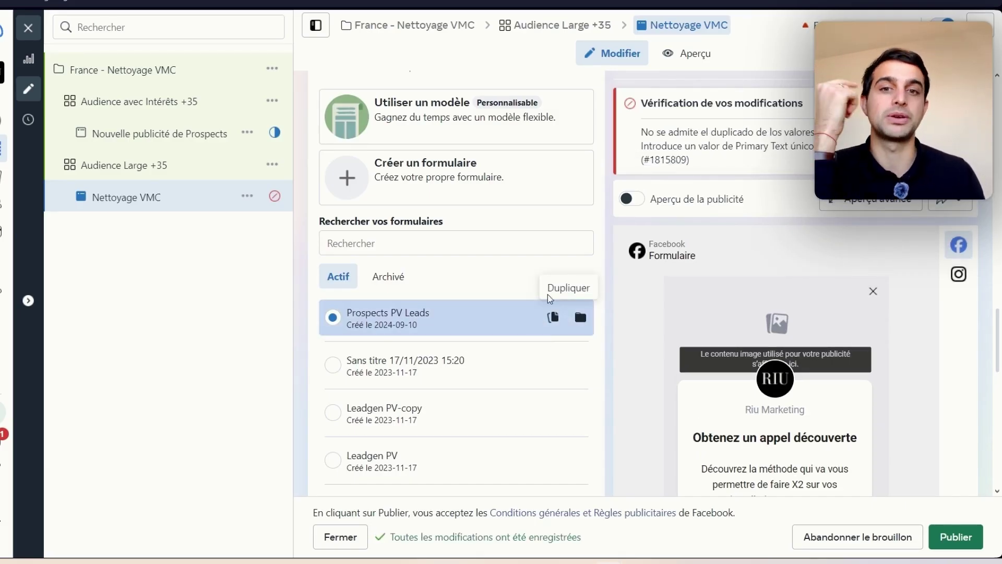
scroll(510, 296, "up", 1)
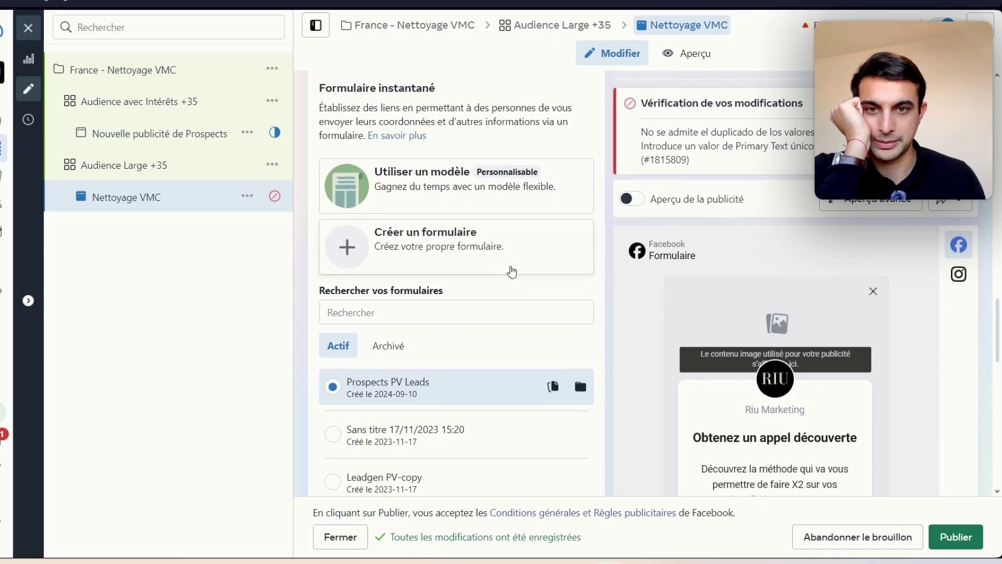
Step: Create a new instant form and name it 'Nettoyage VMC'
left_click(511, 263)
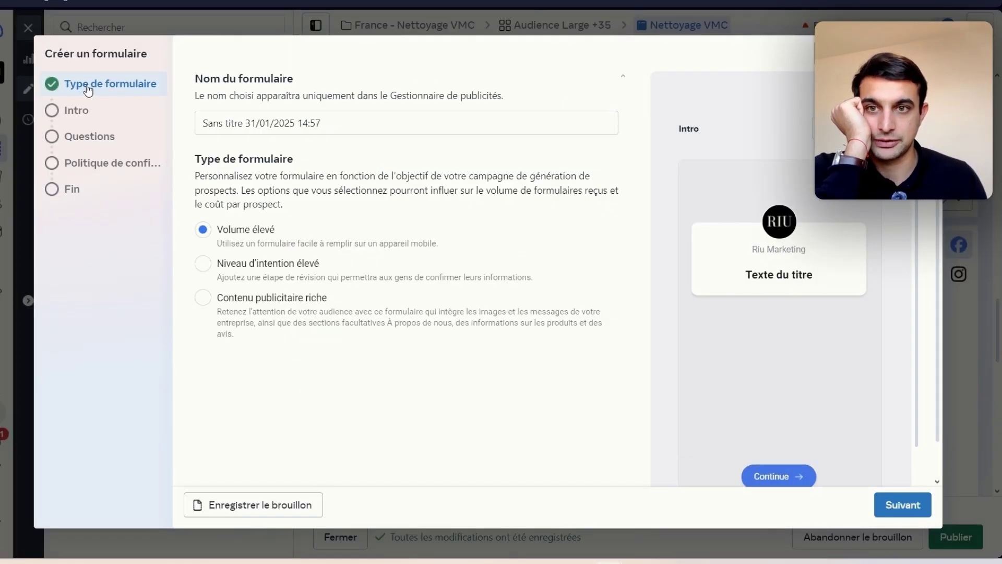
triple_click(251, 121)
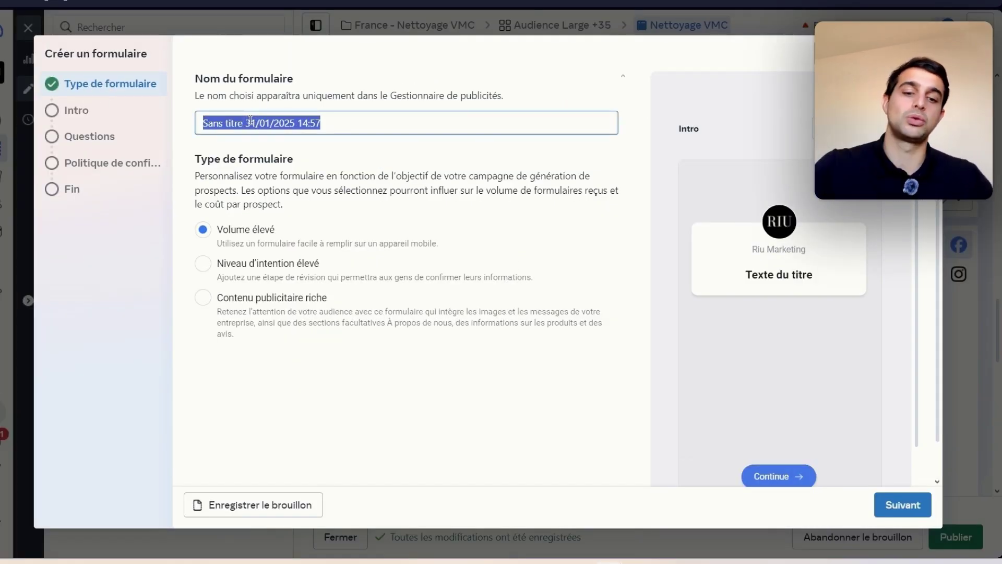
type("Nettoyage VMC")
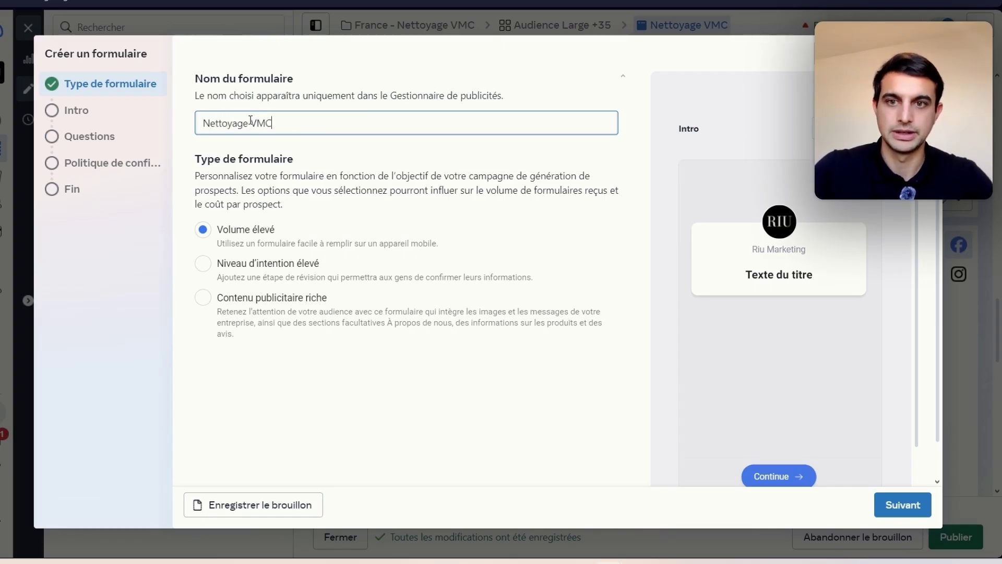
right_click(227, 337)
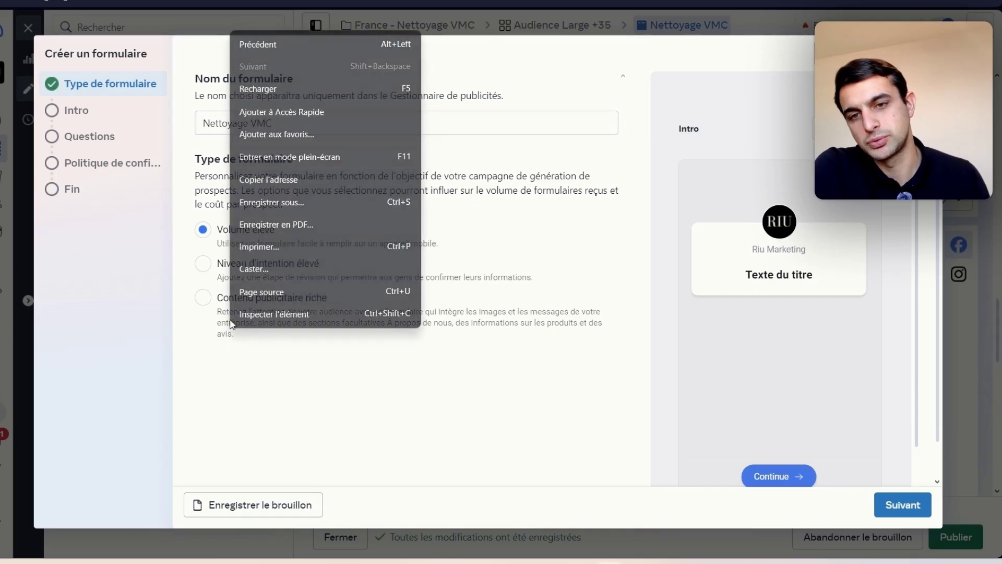
left_click(214, 349)
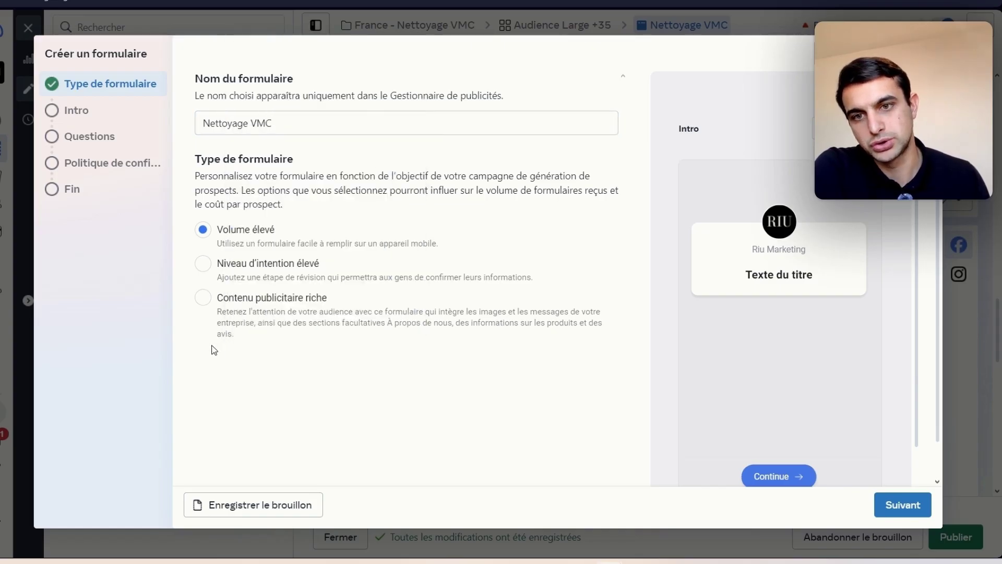
Step: After comparing the form types, settle on Niveau d'intention élevé with its review step
left_click_drag(258, 280, 261, 268)
left_click(256, 282)
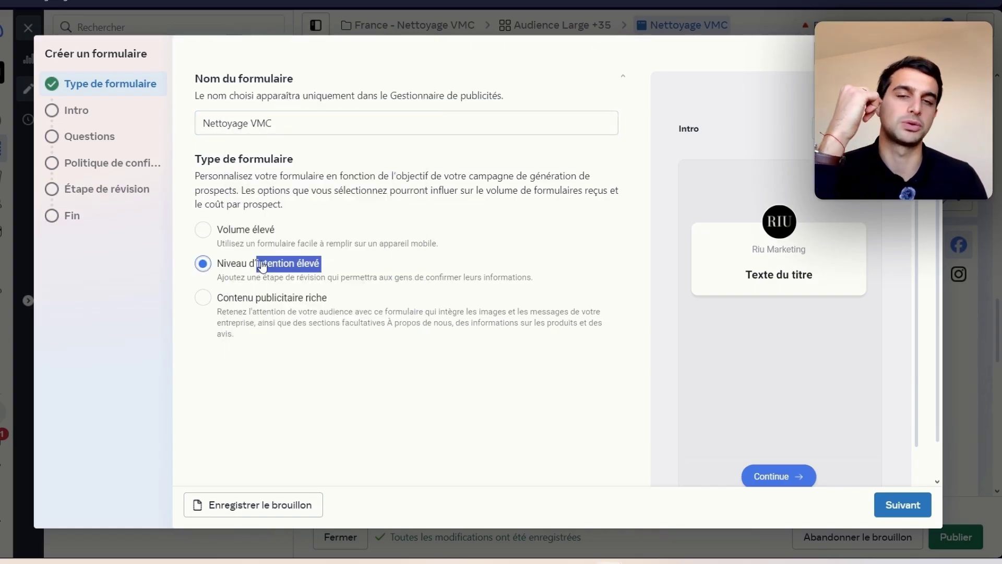
left_click(242, 235)
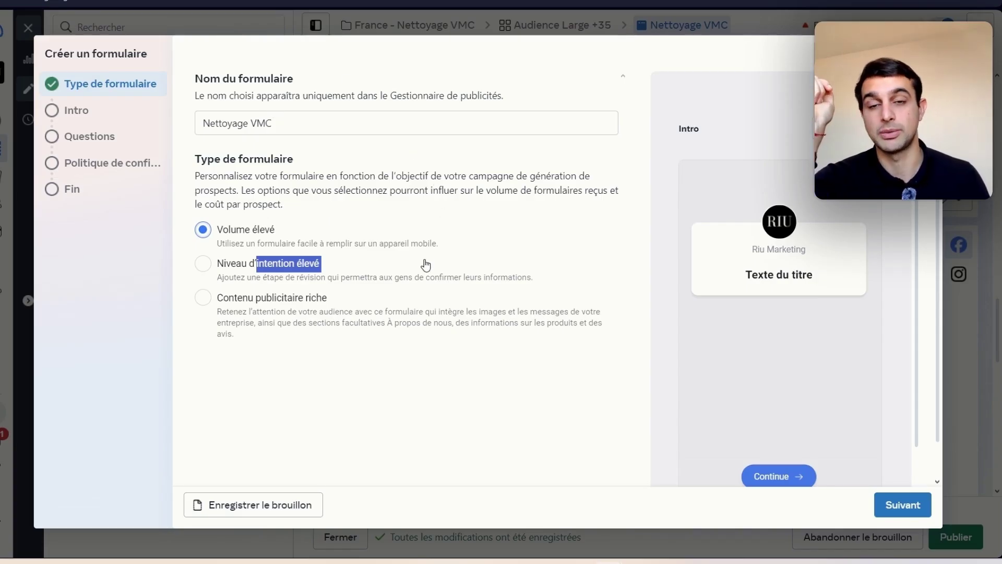
left_click(316, 274)
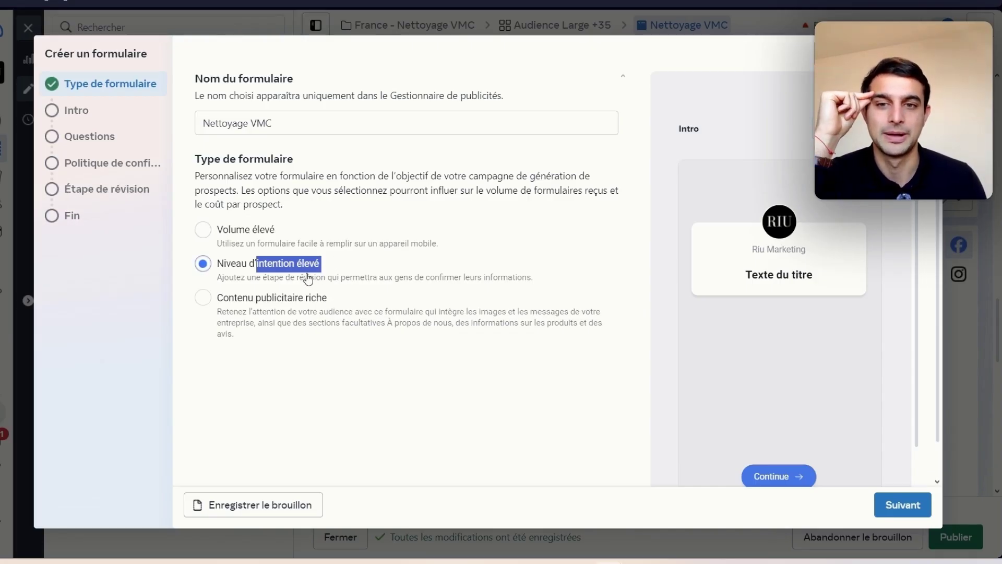
left_click(282, 313)
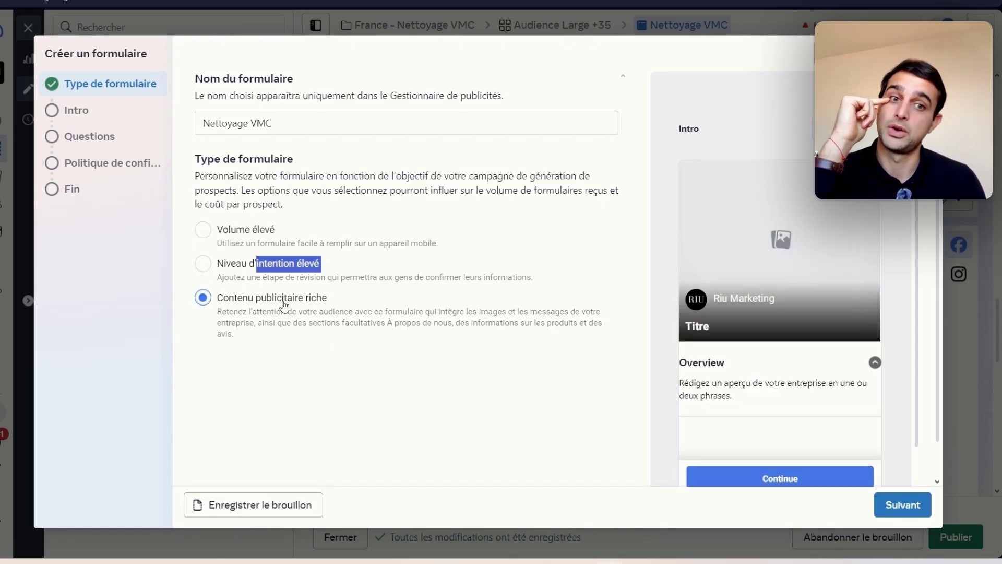
scroll(862, 354, "down", 1)
scroll(863, 353, "down", 1)
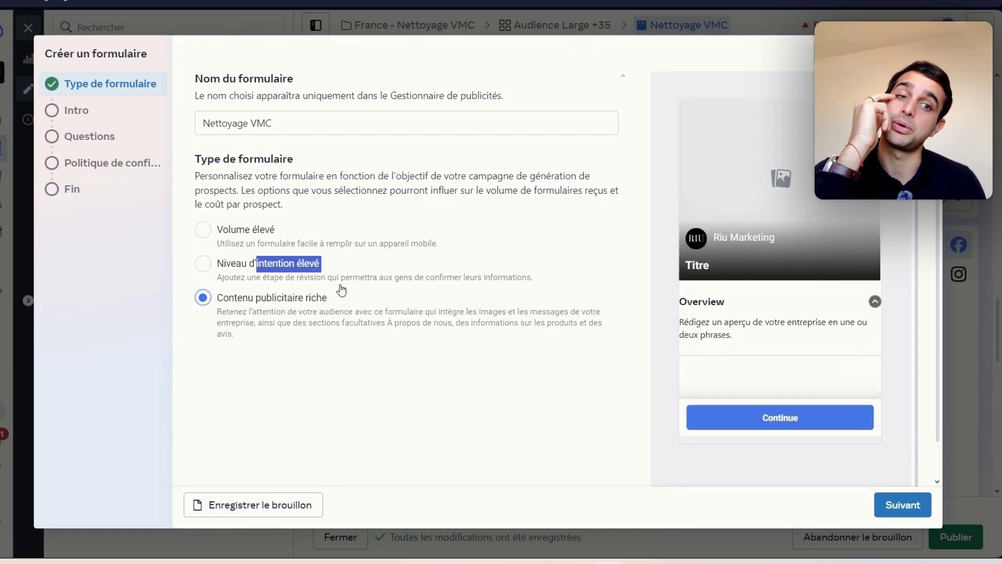
left_click(204, 267)
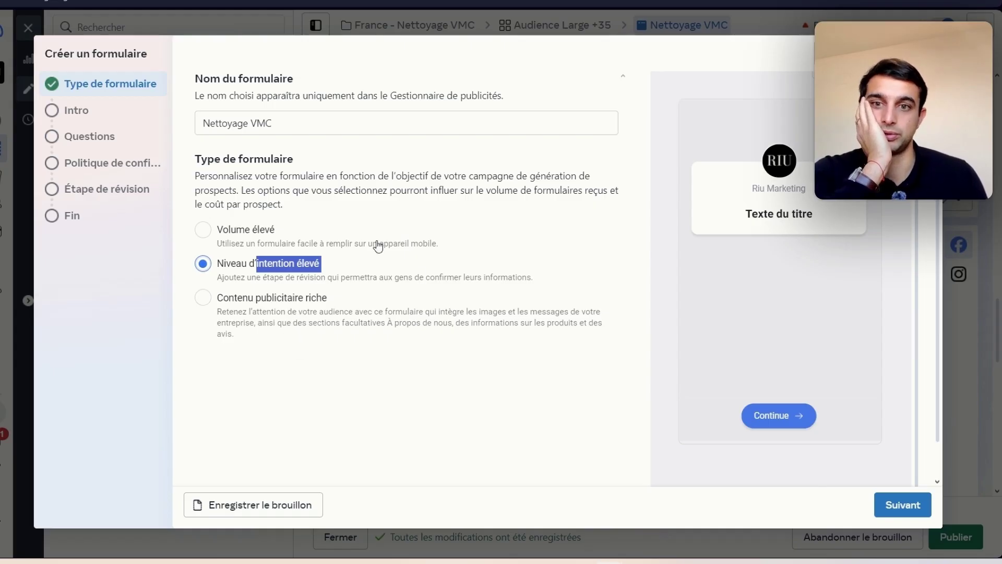
Step: In the form settings, set the form language to Français (France)
left_click(837, 54)
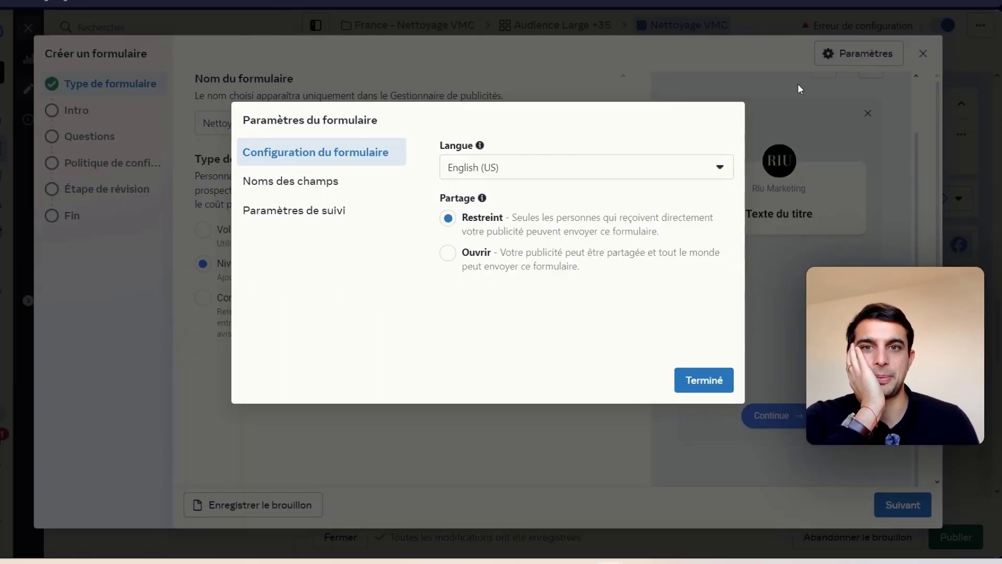
left_click(491, 167)
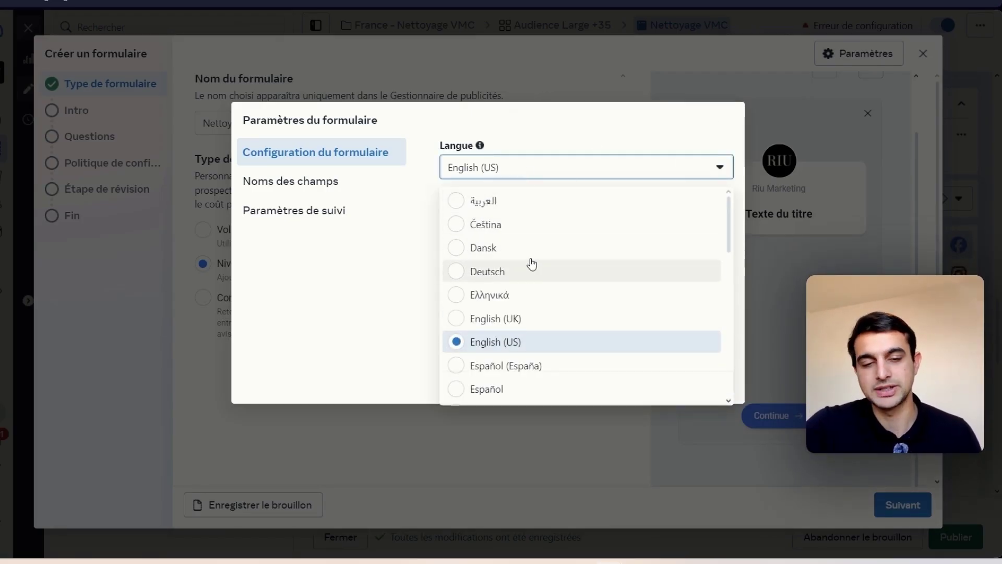
scroll(530, 268, "down", 5)
scroll(528, 292, "up", 5)
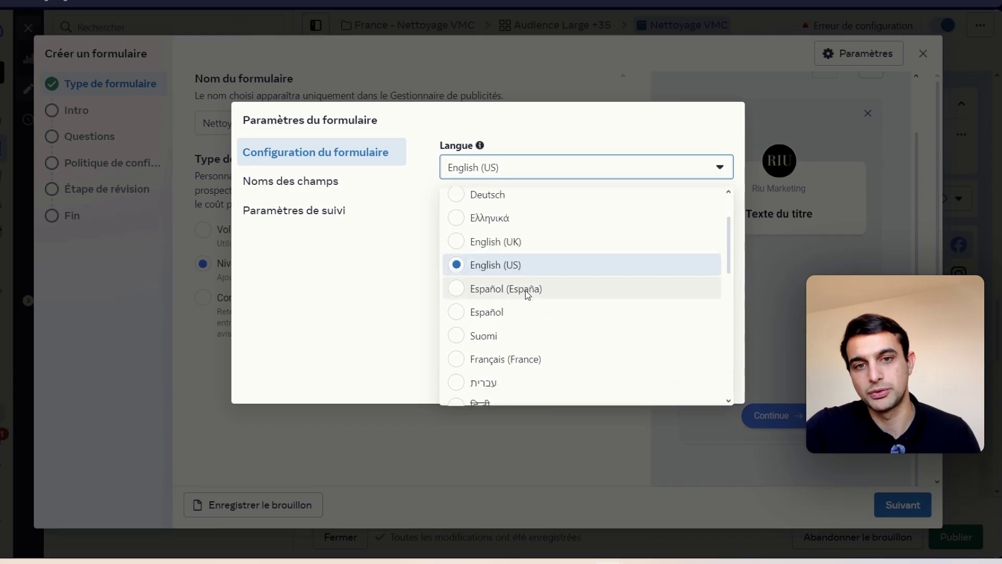
left_click(402, 215)
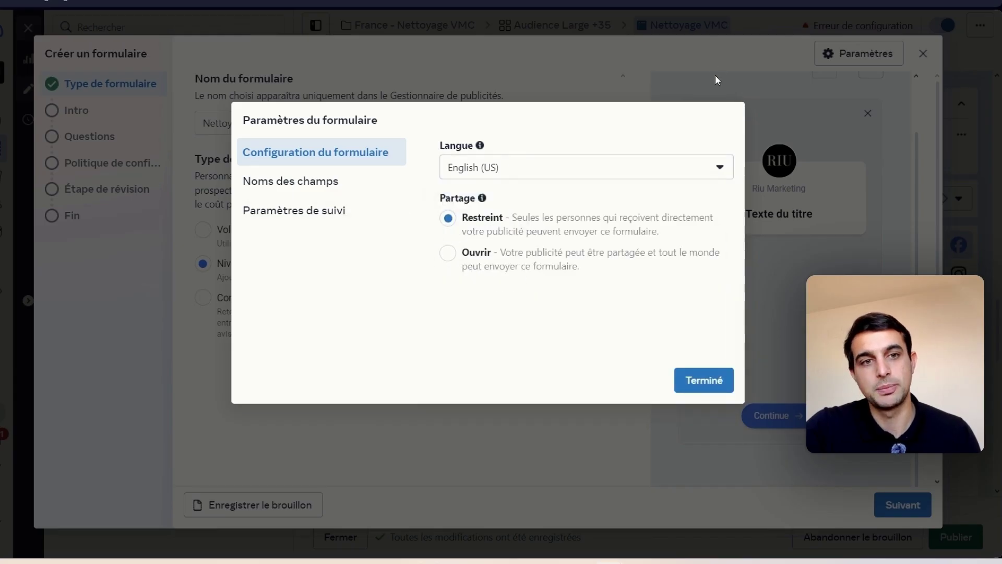
left_click(545, 177)
scroll(513, 328, "down", 1)
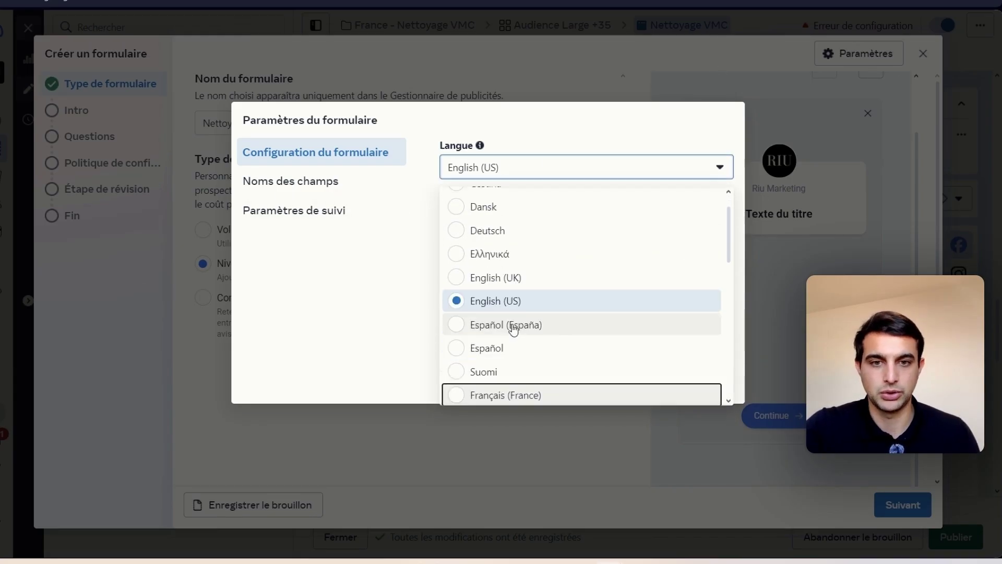
scroll(511, 355, "down", 2)
left_click(515, 324)
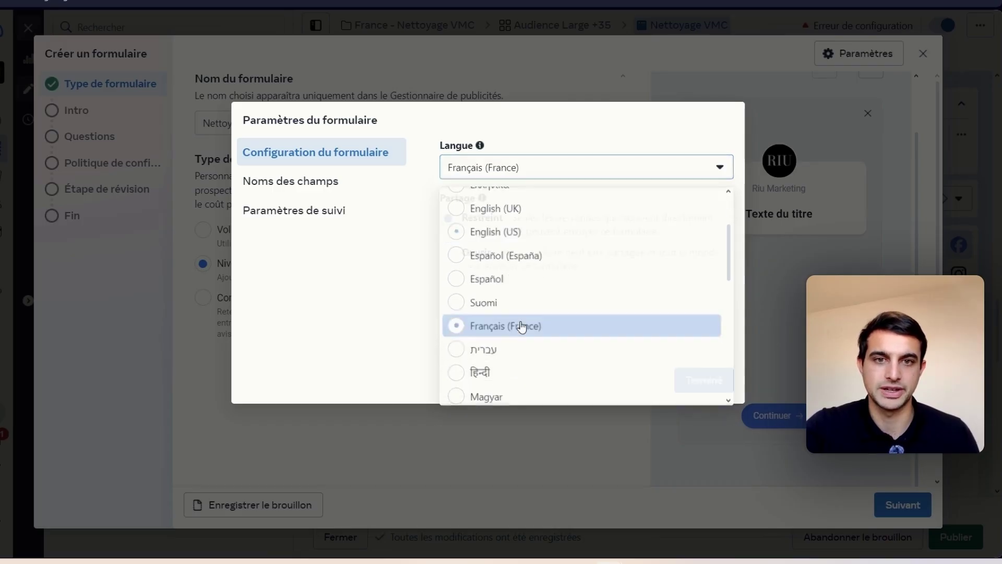
Step: Set sharing to Ouvrir so anyone can share and submit, then save the settings
left_click(378, 192)
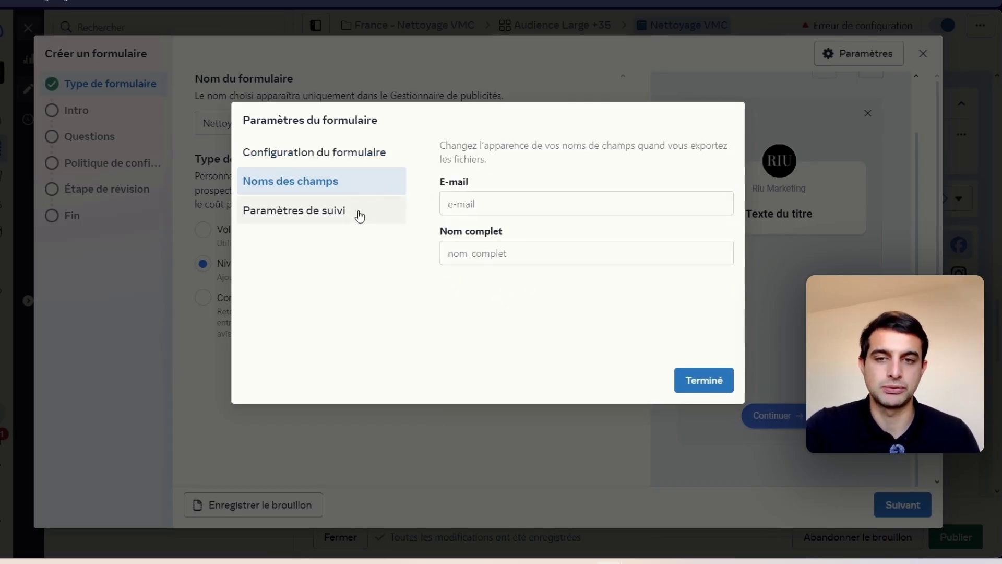
left_click(325, 222)
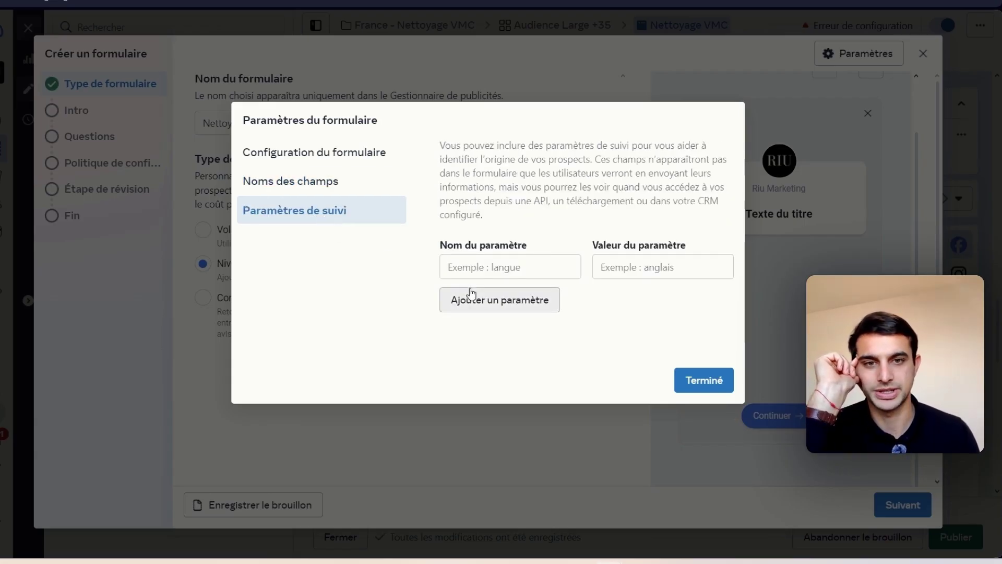
left_click(342, 155)
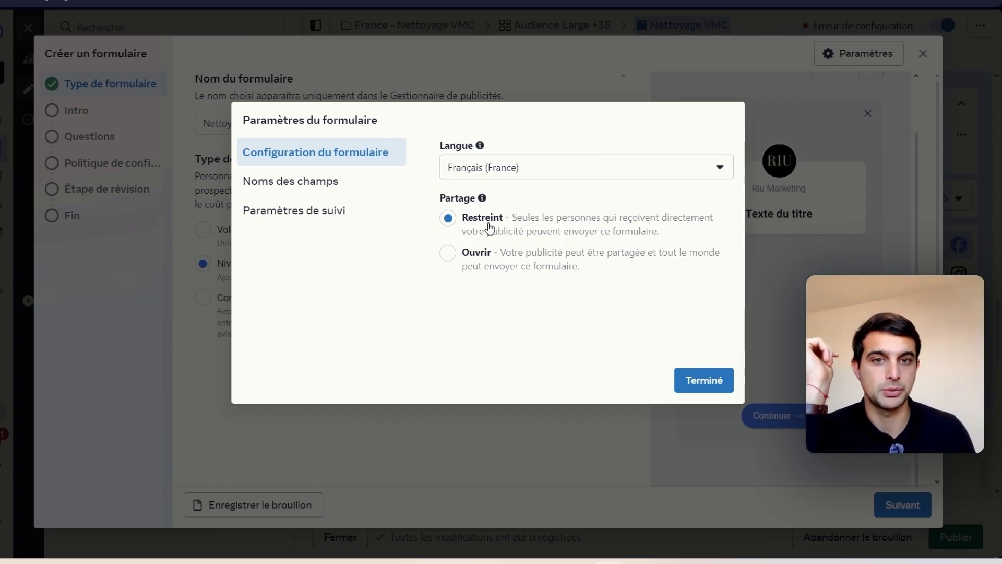
left_click(449, 253)
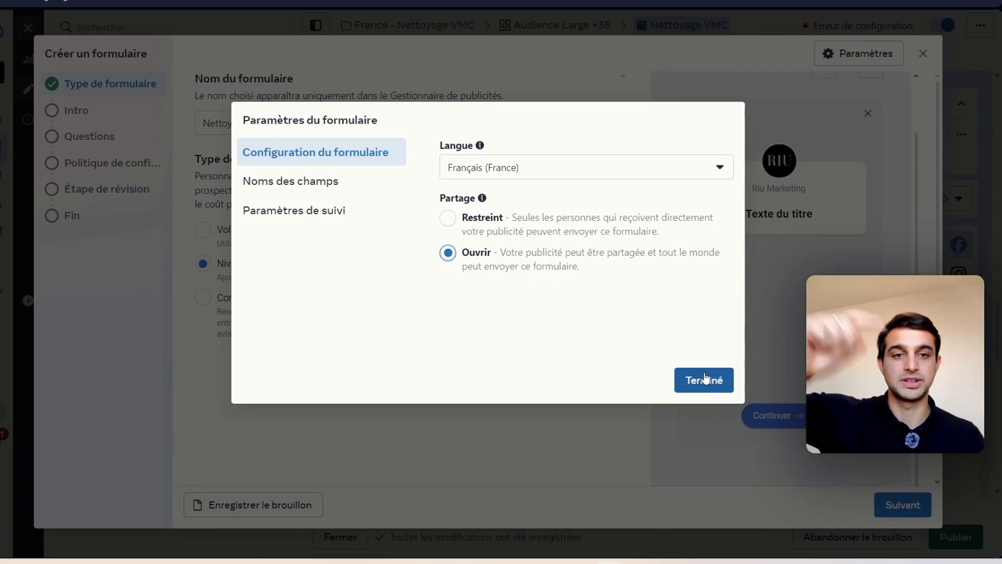
left_click(706, 379)
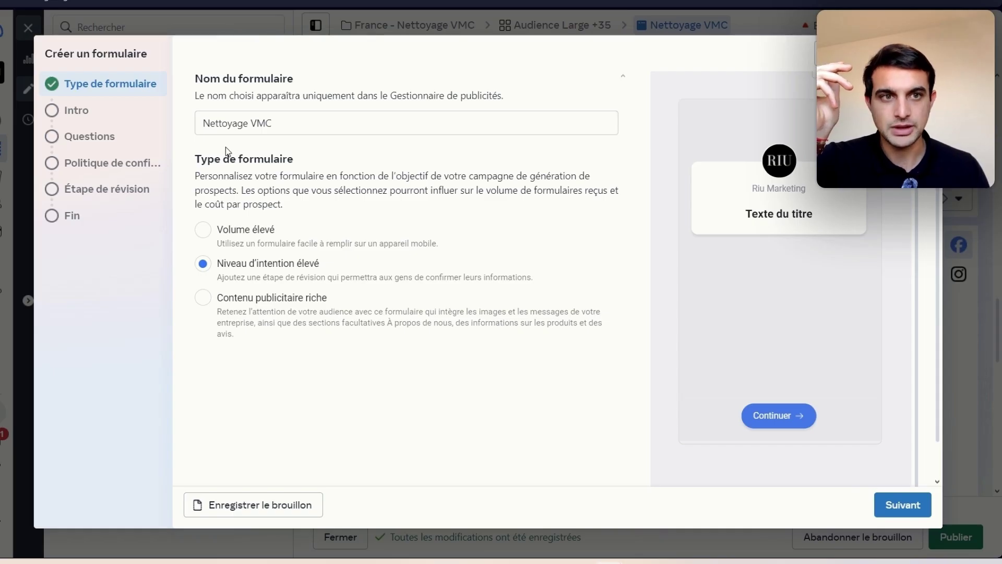
Step: Title the intro 'Obtenir un nettoyage de votre VMC offert' and switch its description to Liste
left_click(114, 121)
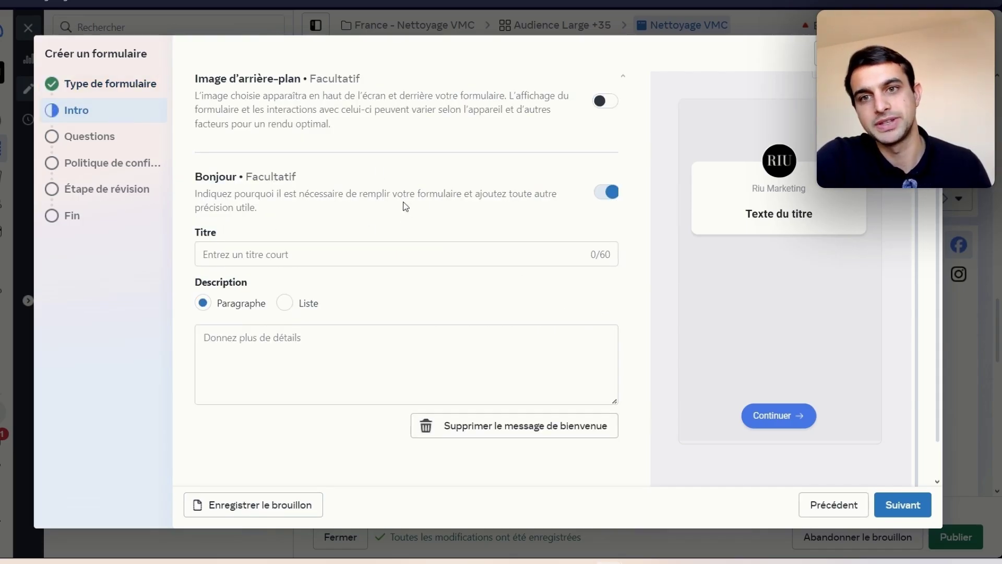
left_click(610, 100)
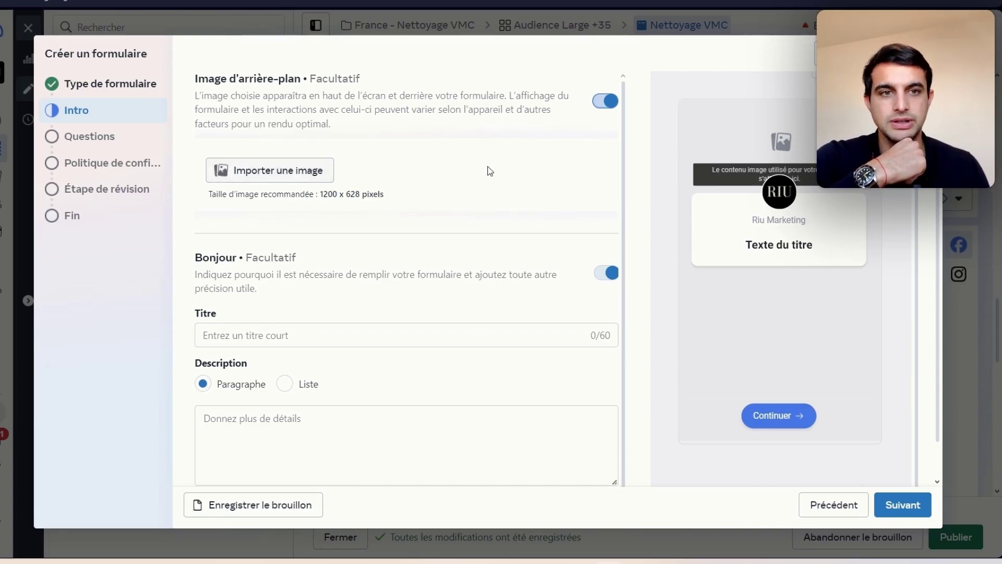
scroll(455, 164, "down", 1)
left_click(349, 290)
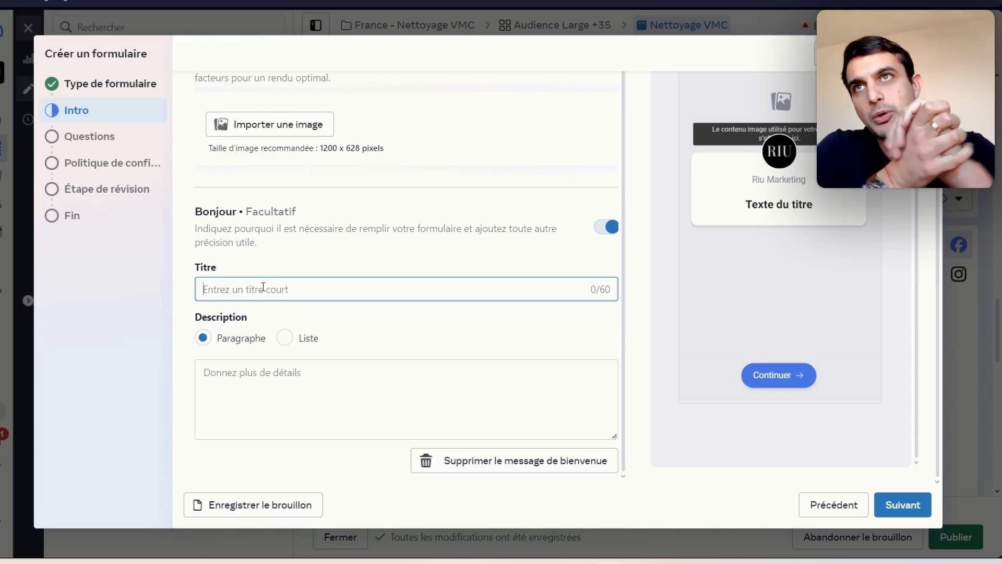
type("O")
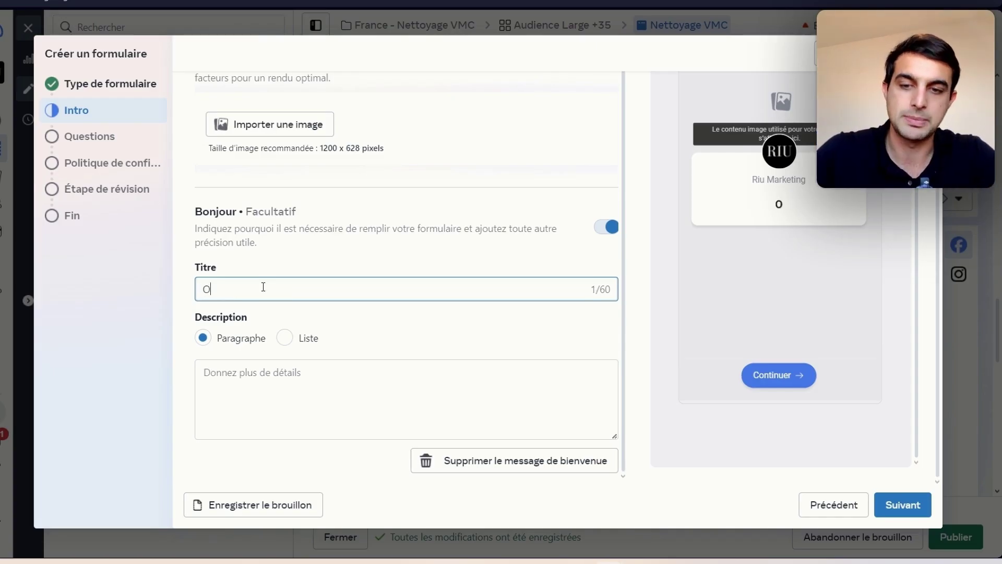
type("btenir un vettoy")
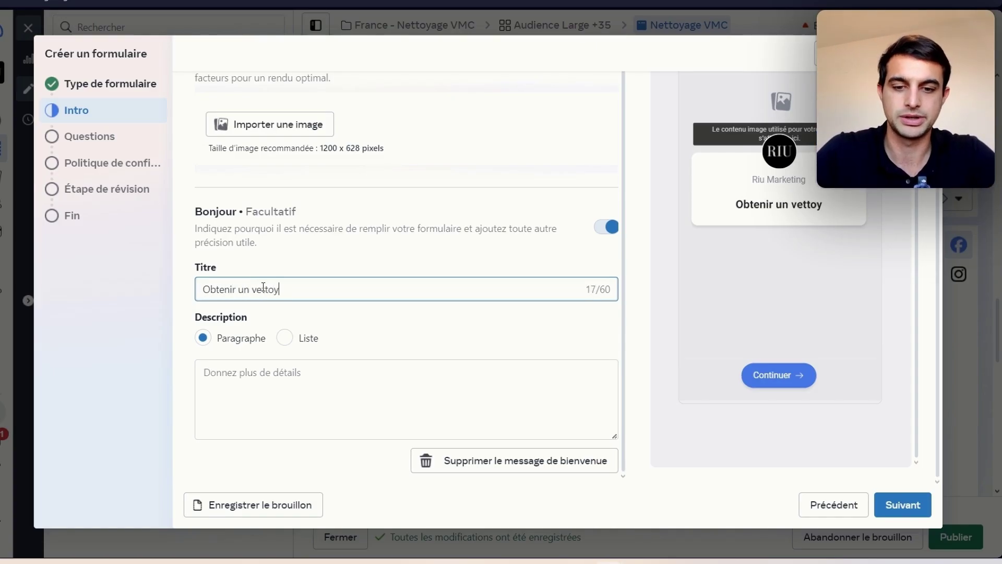
type("age de MV")
key("BackSpace")
key("BackSpace")
key("BackSpace")
key("BackSpace")
key("BackSpace")
key("BackSpace")
key("BackSpace")
key("BackSpace")
key("BackSpace")
key("BackSpace")
key("BackSpace")
key("BackSpace")
key("BackSpace")
key("BackSpace")
key("BackSpace")
key("BackSpace")
key("BackSpace")
key("BackSpace")
key("BackSpace")
key("BackSpace")
key("BackSpace")
key("BackSpace")
key("BackSpace")
key("BackSpace")
type("Obten")
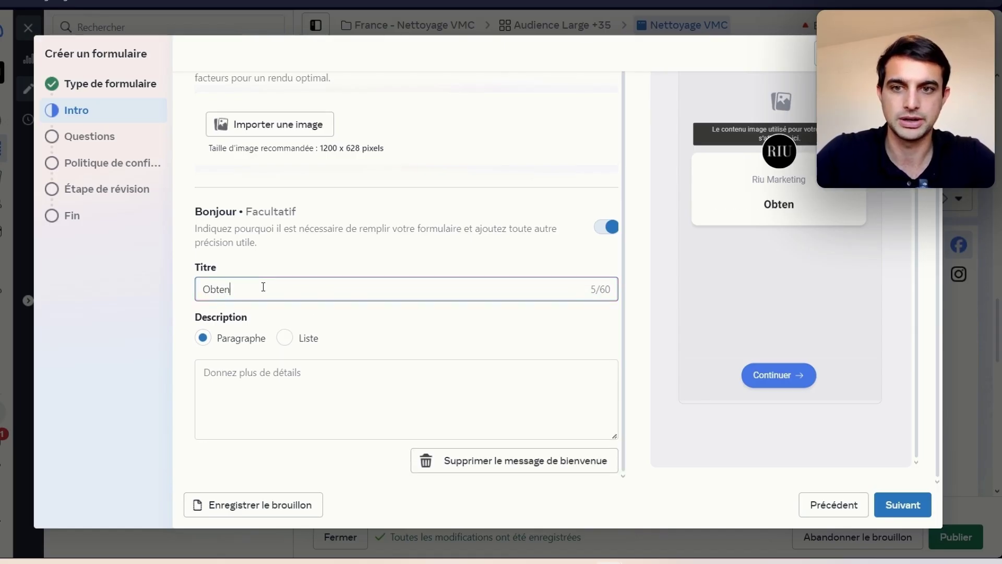
type("ir u")
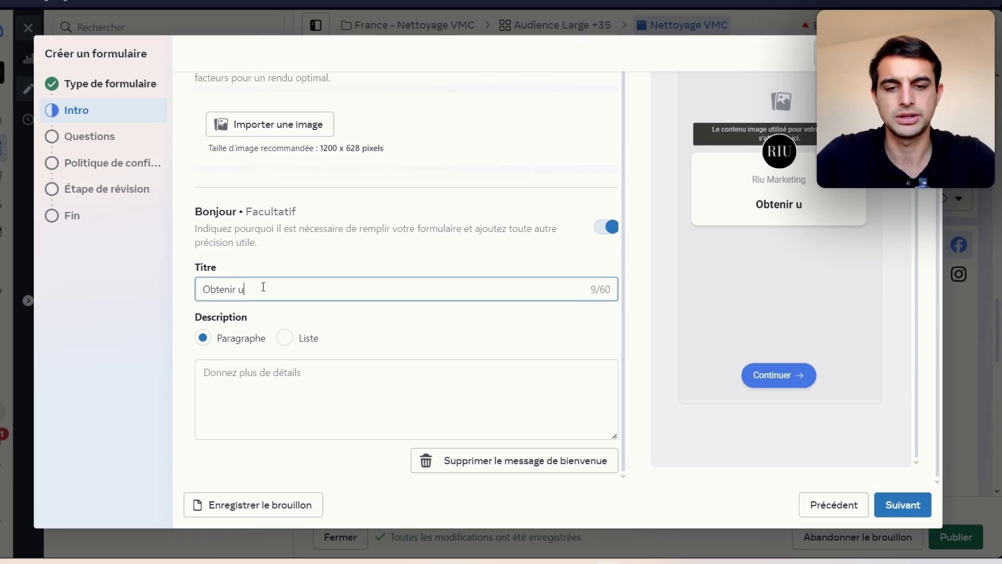
type("n vettoyage de votre VMC offert")
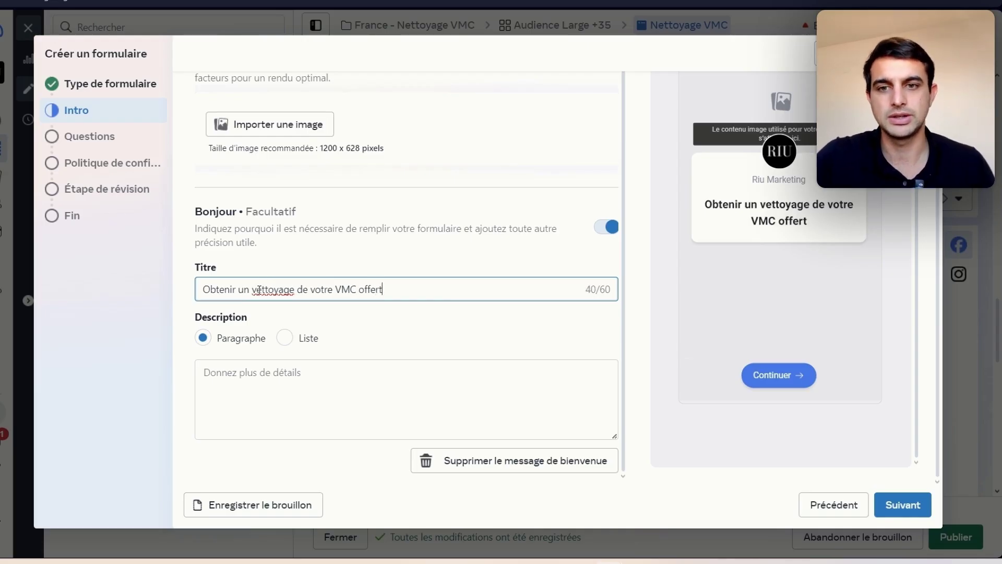
key("BackSpace")
type("n")
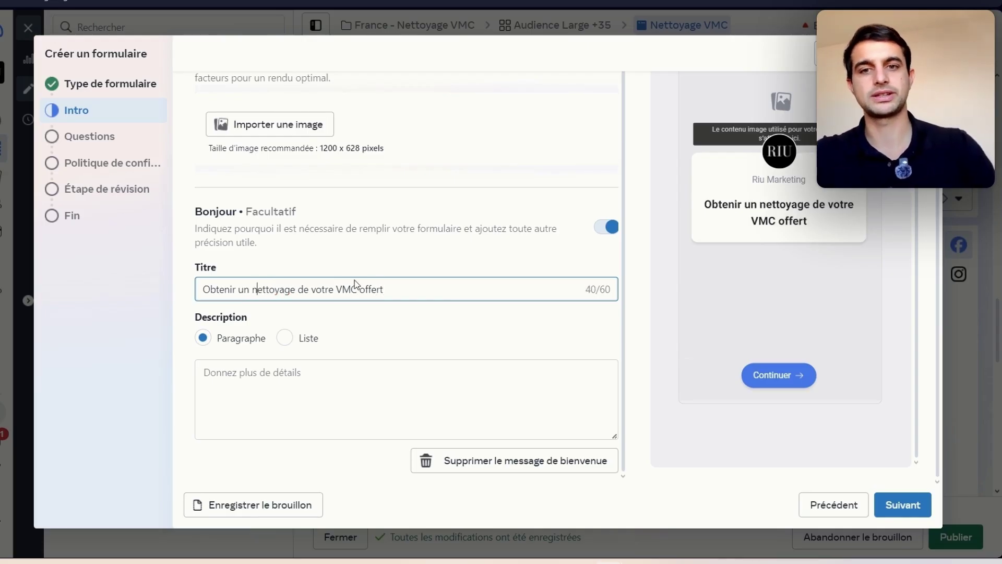
left_click(285, 338)
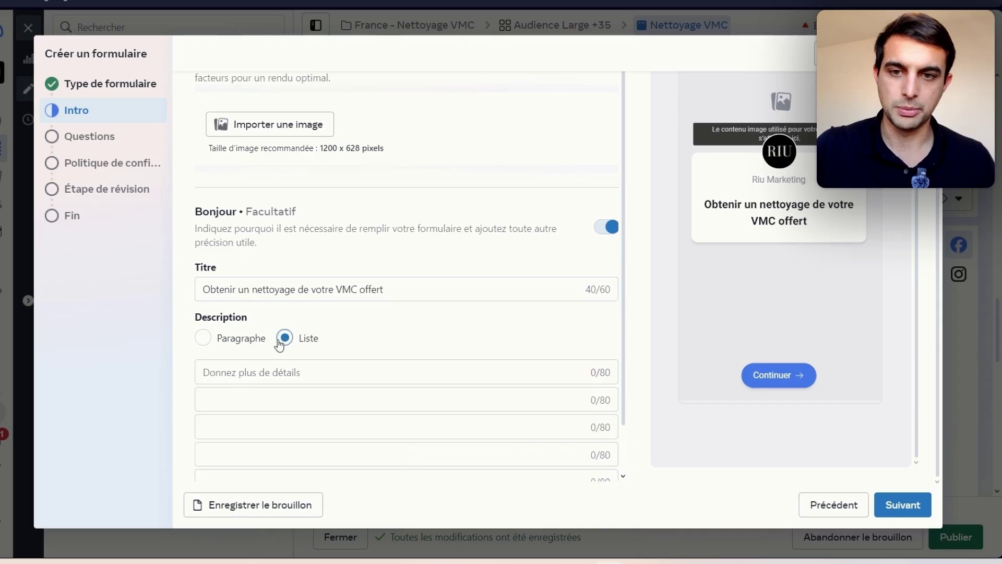
scroll(282, 361, "down", 1)
Step: Write the bullets 'Réservés aux propriétaires' and 'Seulement VMC pour maison individuelle'
left_click(311, 410)
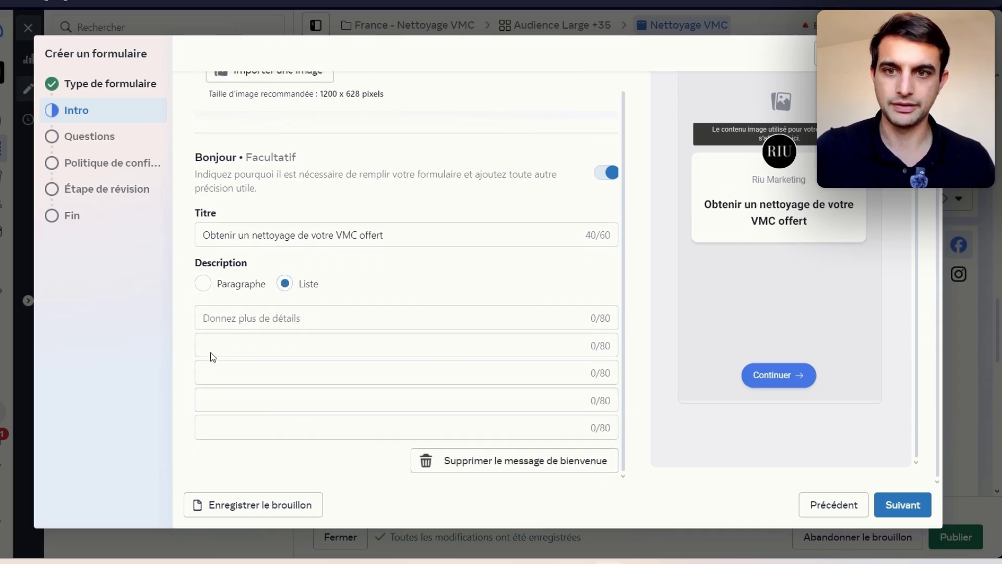
left_click(331, 321)
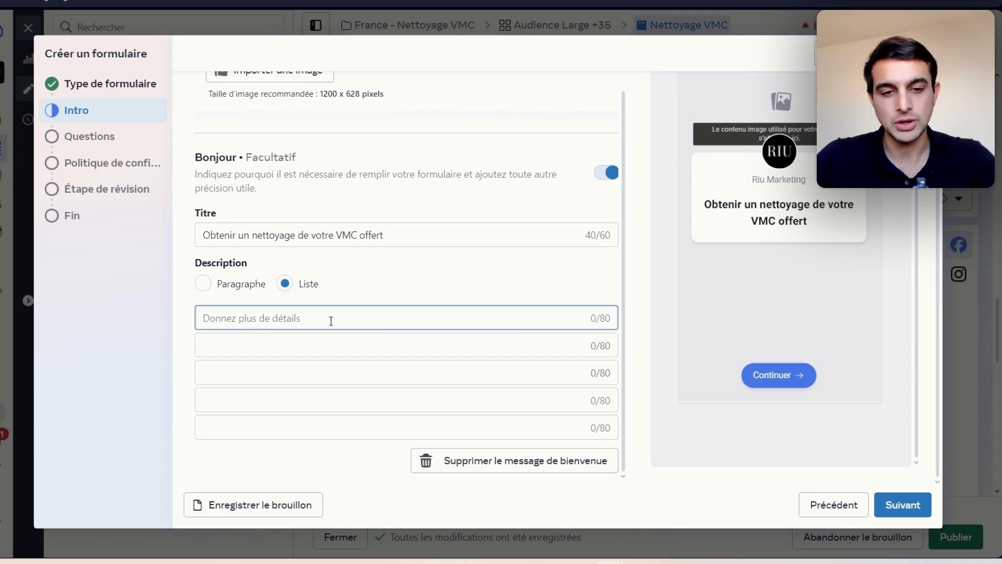
type("Réservés a")
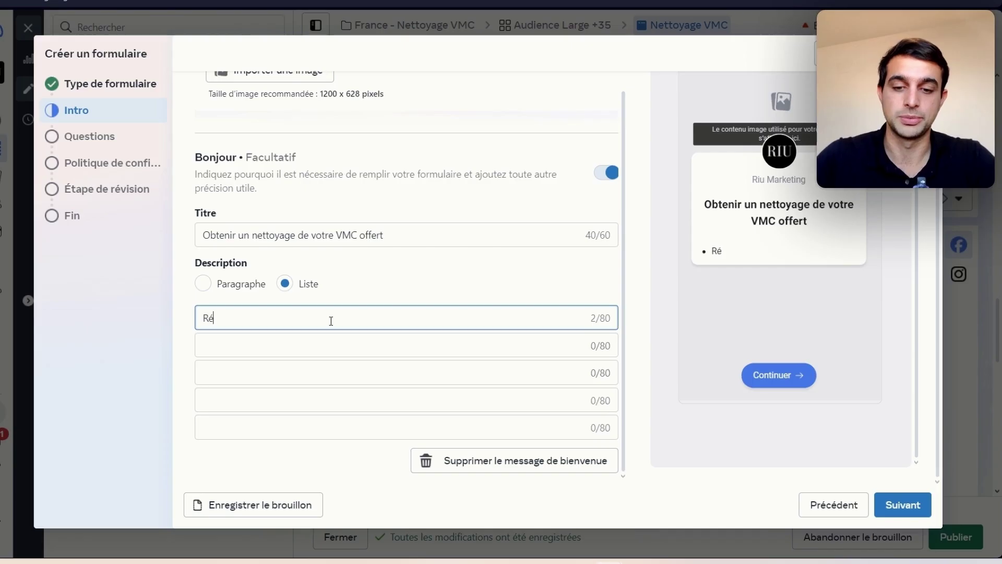
key("BackSpace")
key("BackSpace")
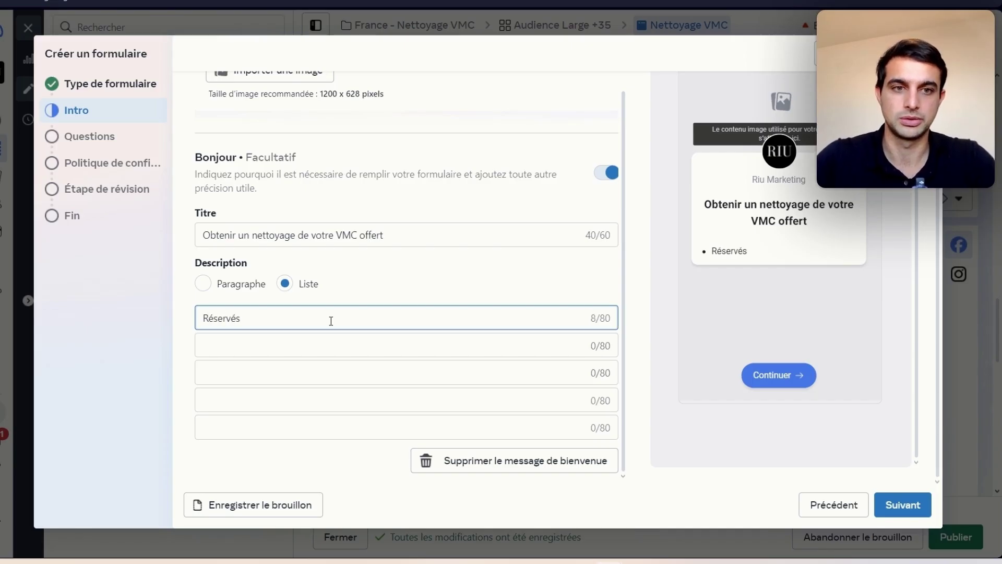
type("aux propriét")
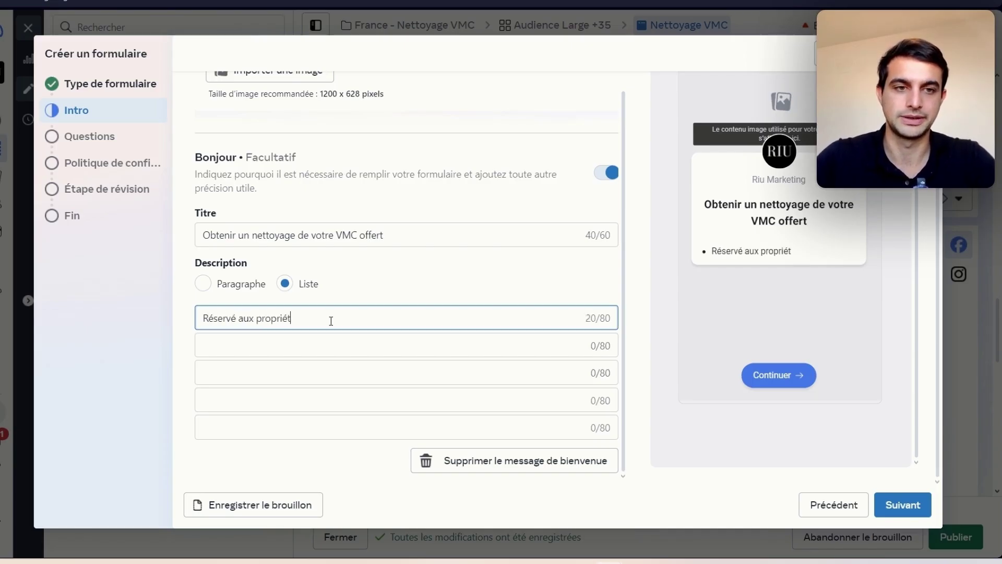
type("aires")
key("Tab")
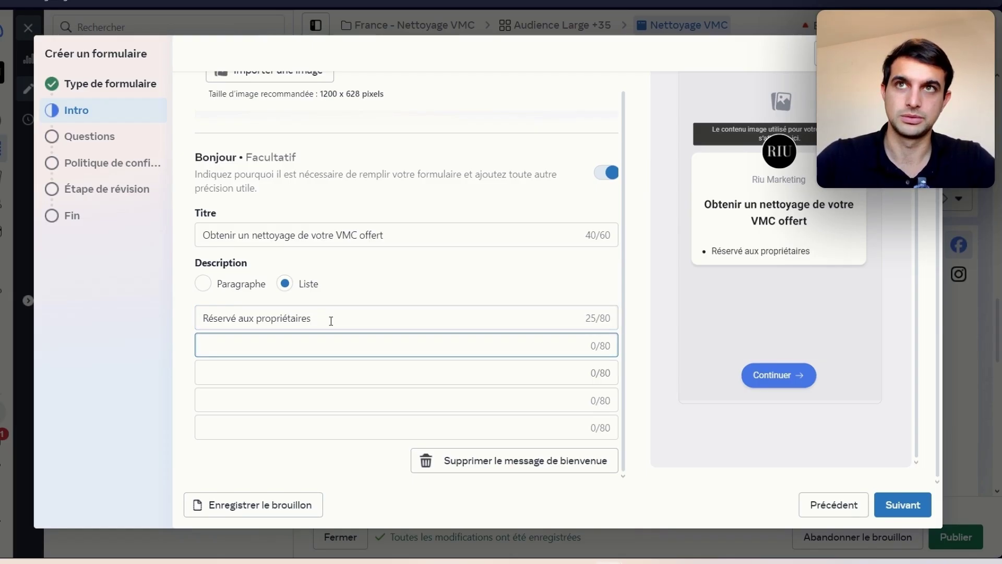
type("Sueleme")
key("BackSpace")
key("BackSpace")
key("BackSpace")
type("eulement VMC pour maison ind")
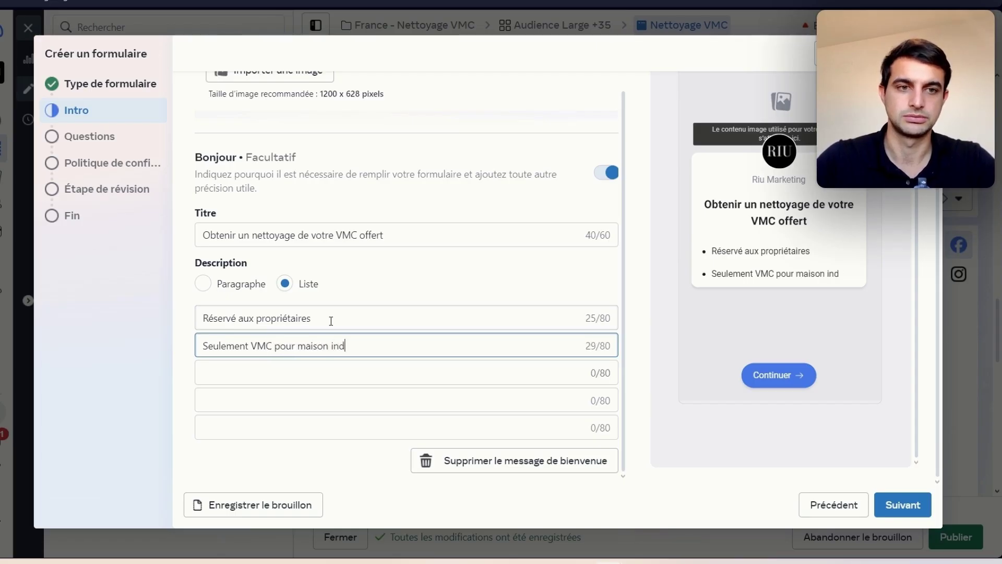
type("ividuelle")
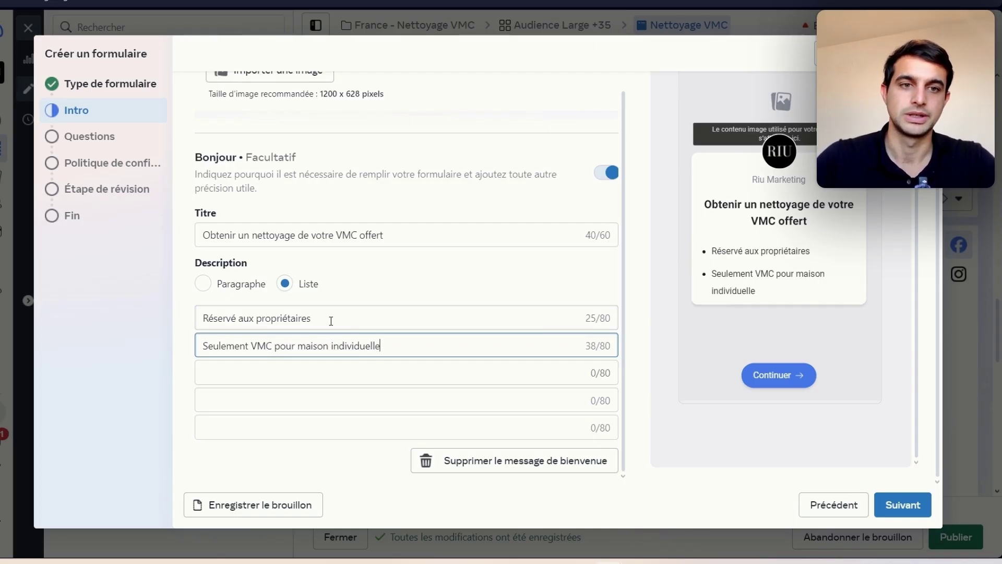
Step: Add the reply-within-24h bullet and 'Intervention 40km autour de Perpignan', then continue to Questions
left_click(313, 366)
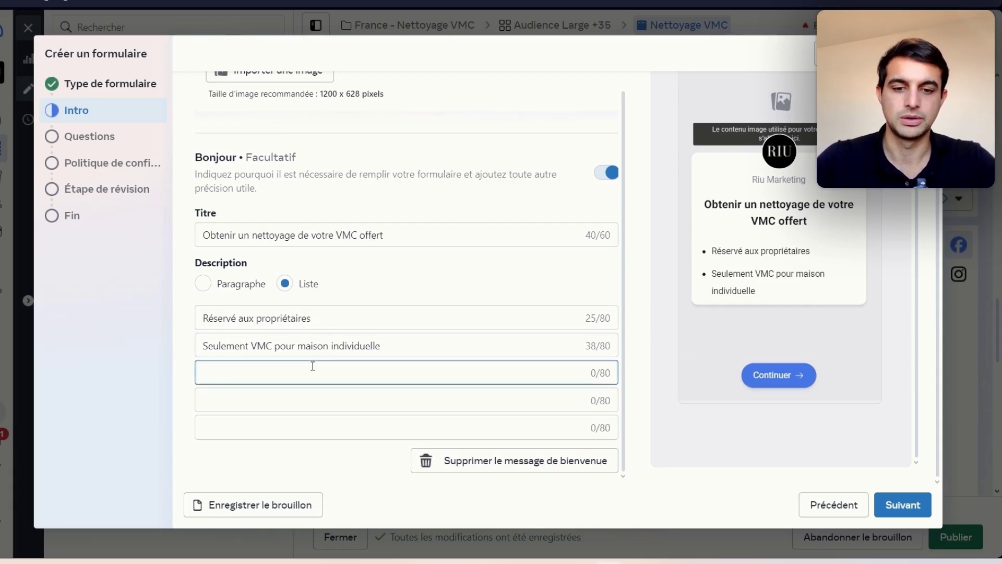
type("Obtenir")
type("z un retour sou")
type("s 24h")
left_click(302, 404)
left_click(770, 311)
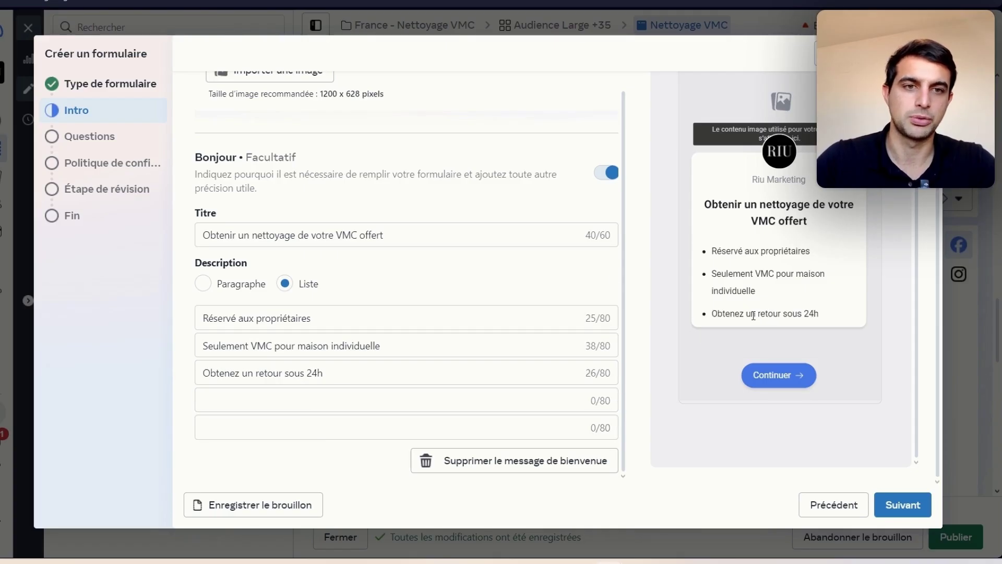
left_click(331, 399)
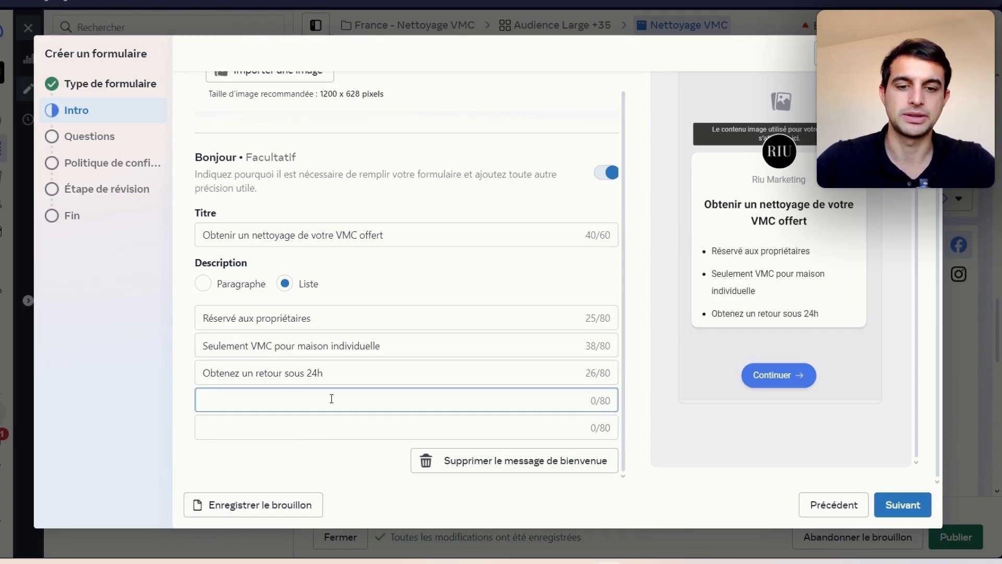
type("Intervention ")
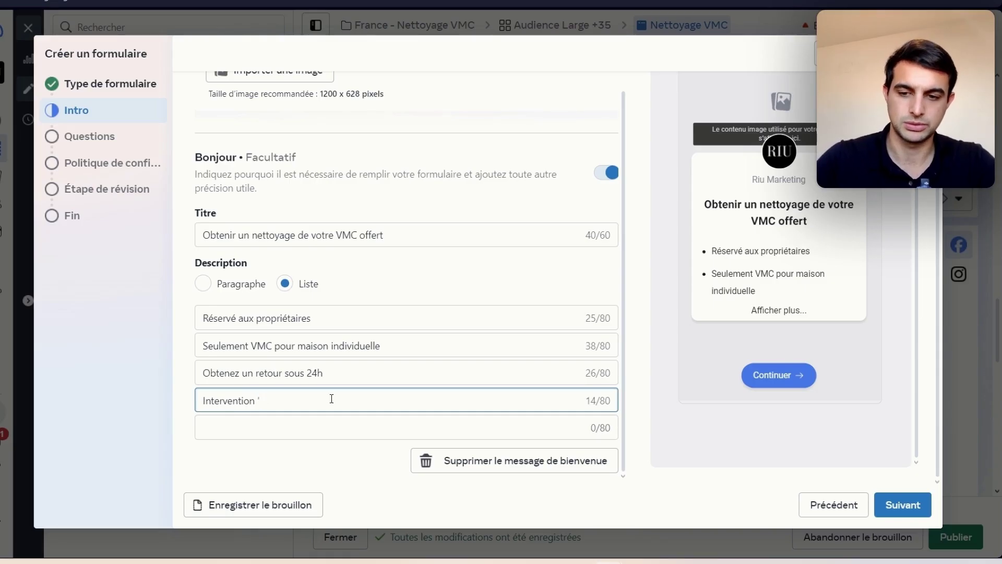
type("40km a")
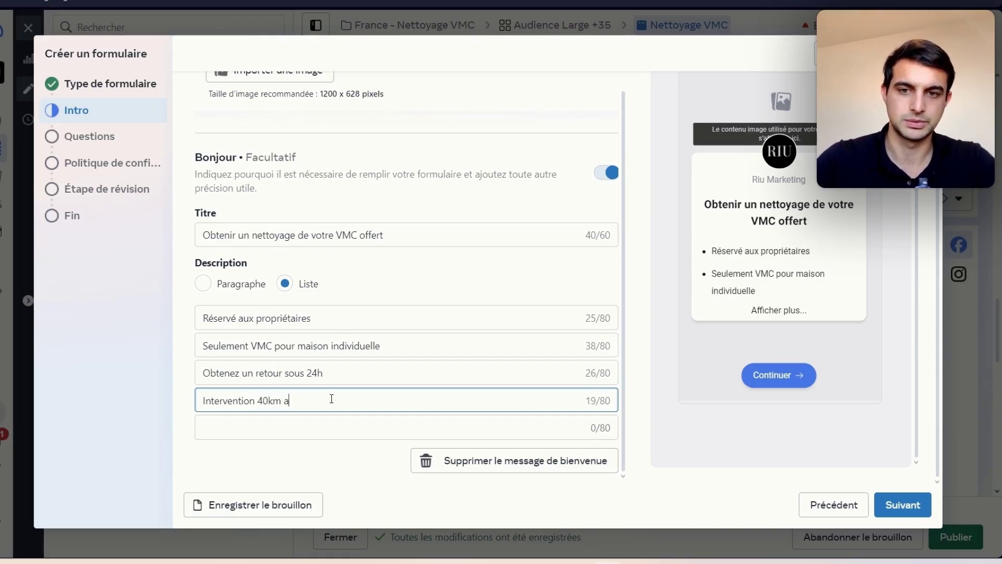
type("utour de Perpignan")
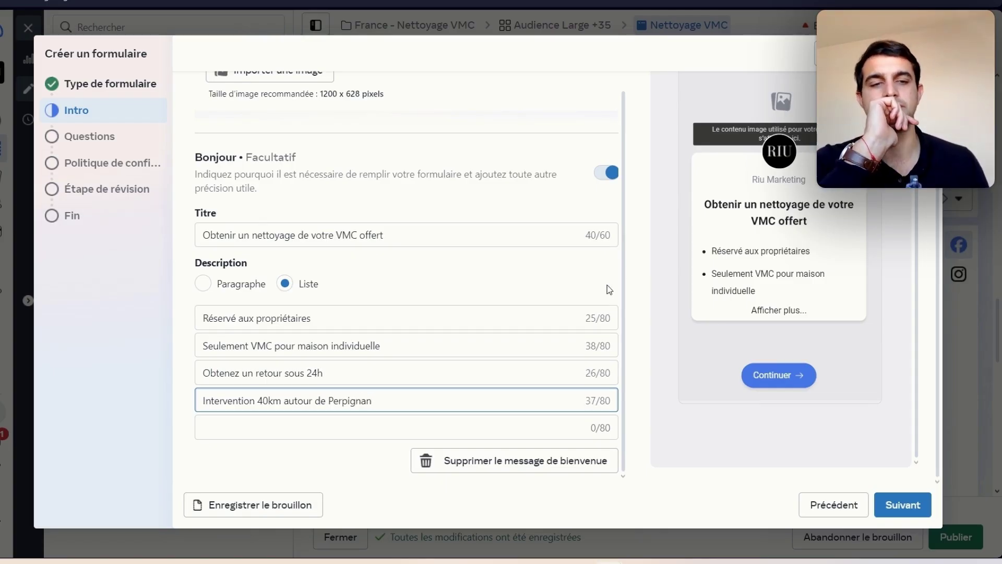
left_click(786, 308)
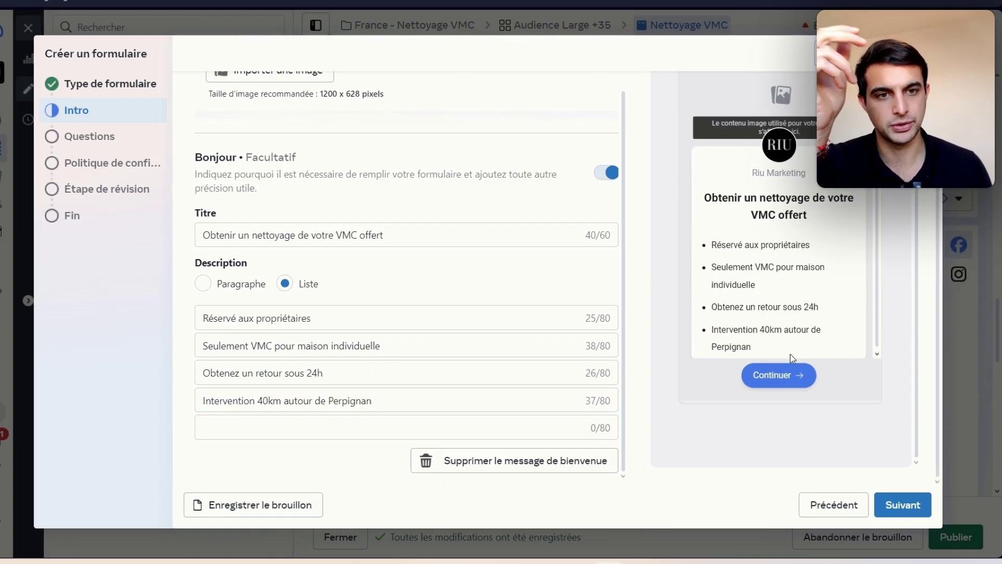
left_click(912, 510)
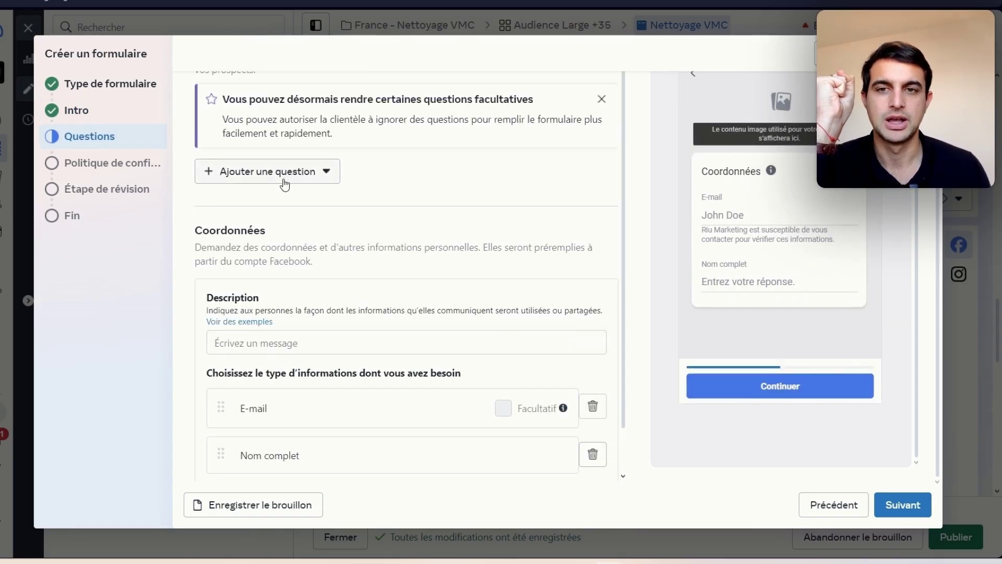
Step: Dismiss the optional-questions notice, turn on Logique conditionnelle, and bring up the question types
scroll(392, 215, "up", 1)
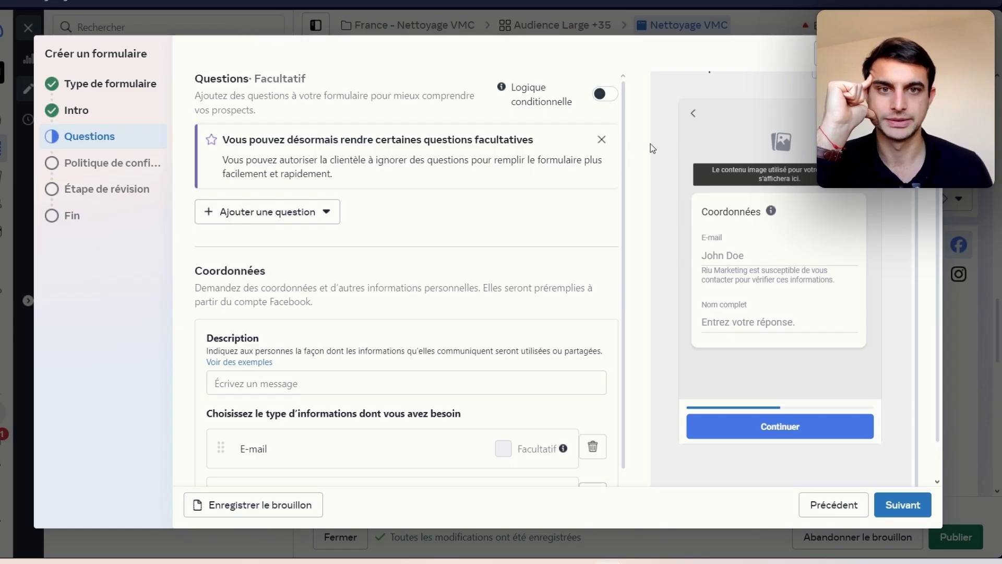
left_click(602, 140)
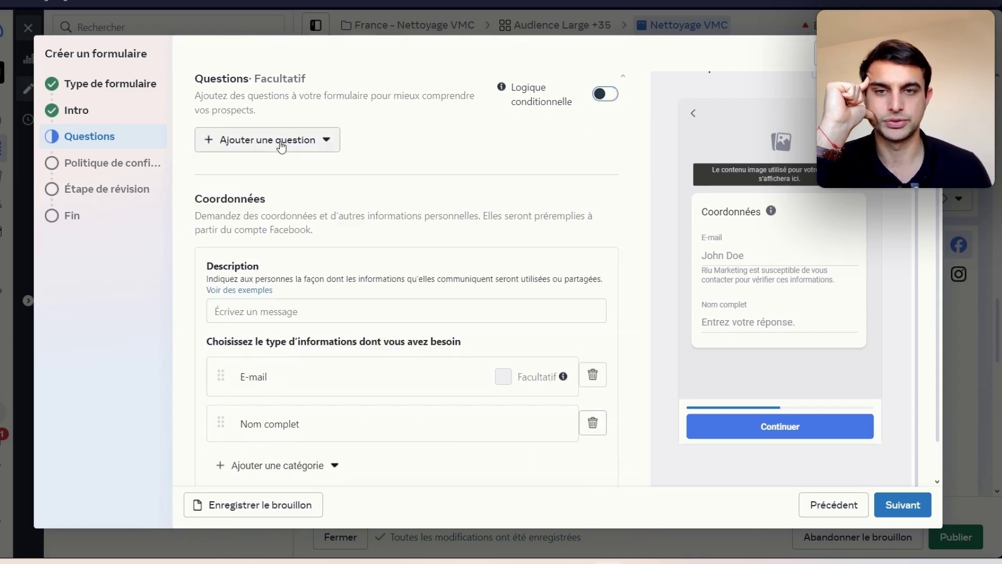
left_click(280, 146)
left_click(607, 97)
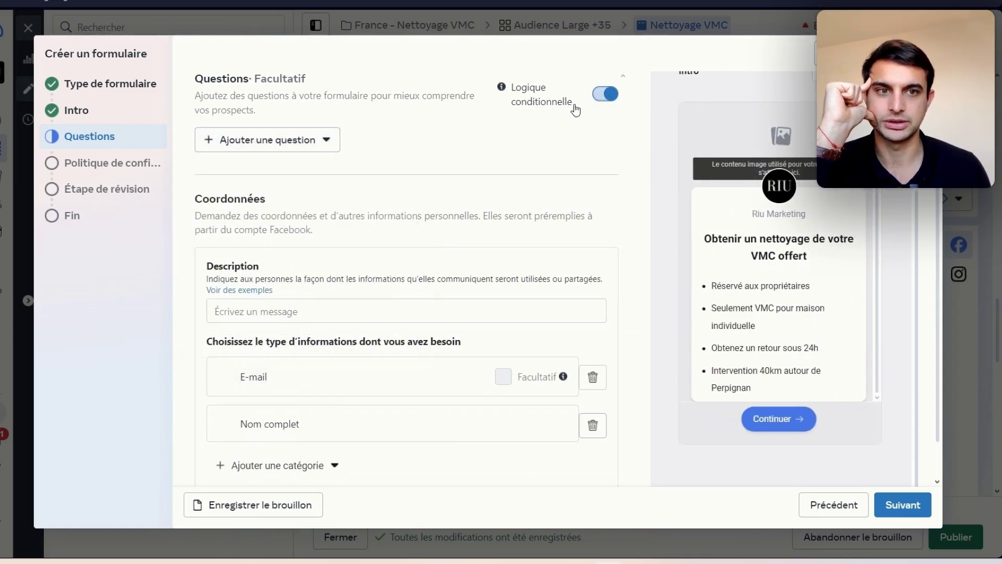
left_click(318, 146)
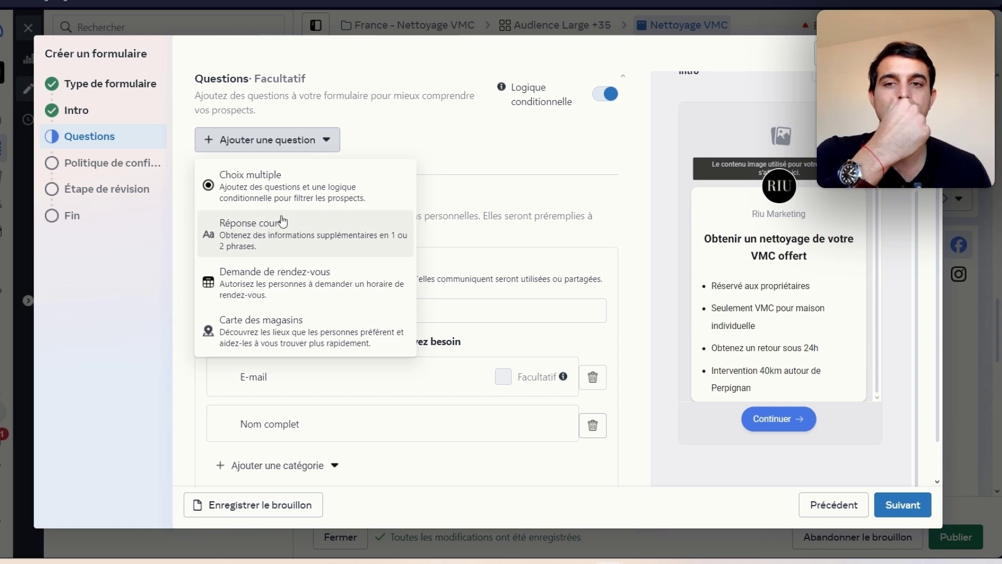
Step: Add multiple-choice Question 1 'Êtes-vous propriétaire ?' with answers Oui and Non
left_click(258, 202)
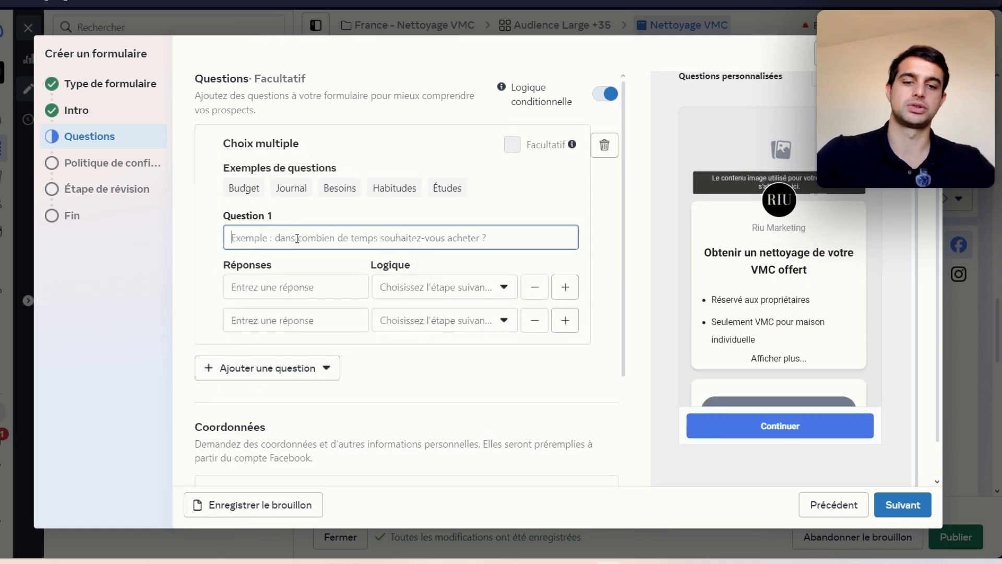
type("d")
key("BackSpace")
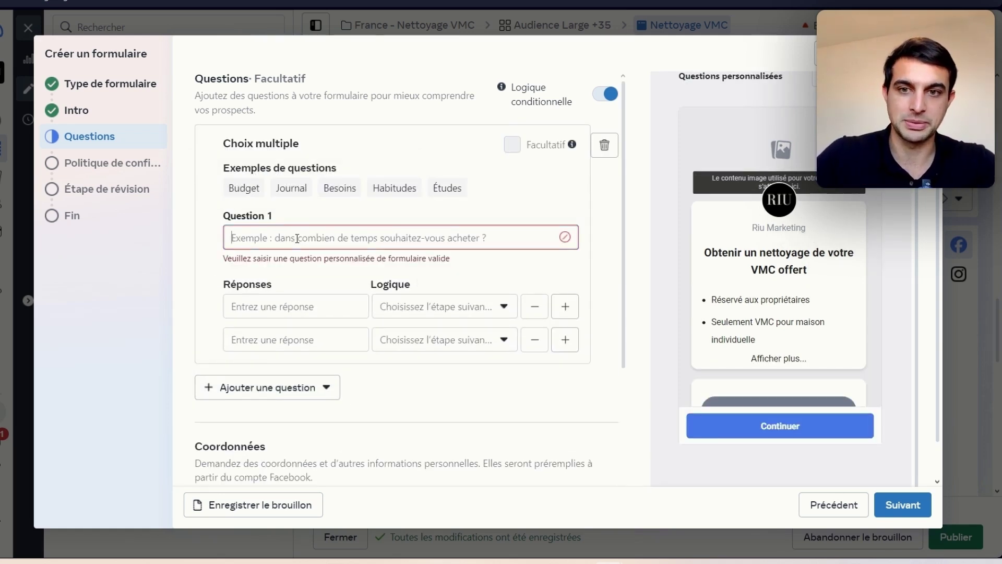
type("Êtes")
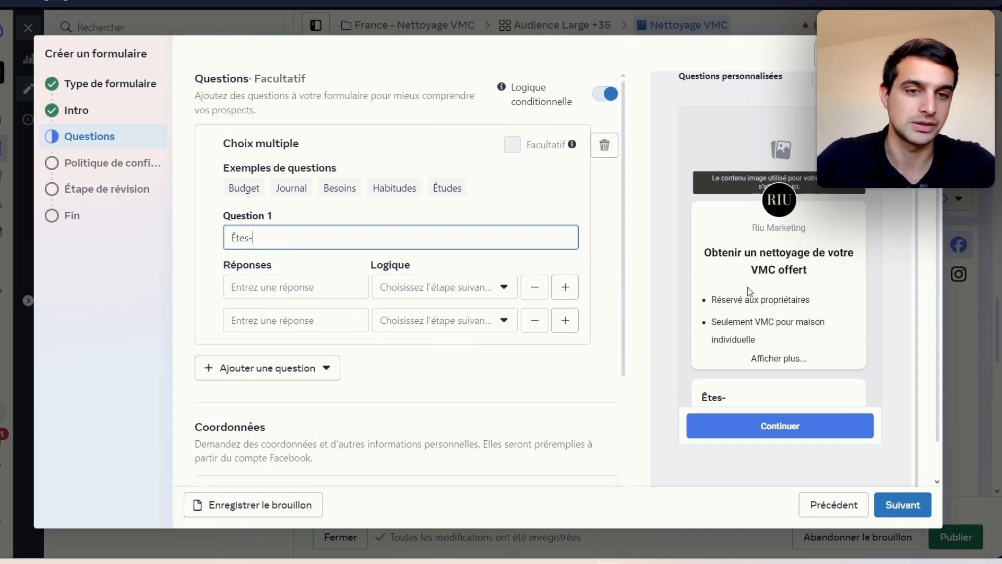
type("-vous p")
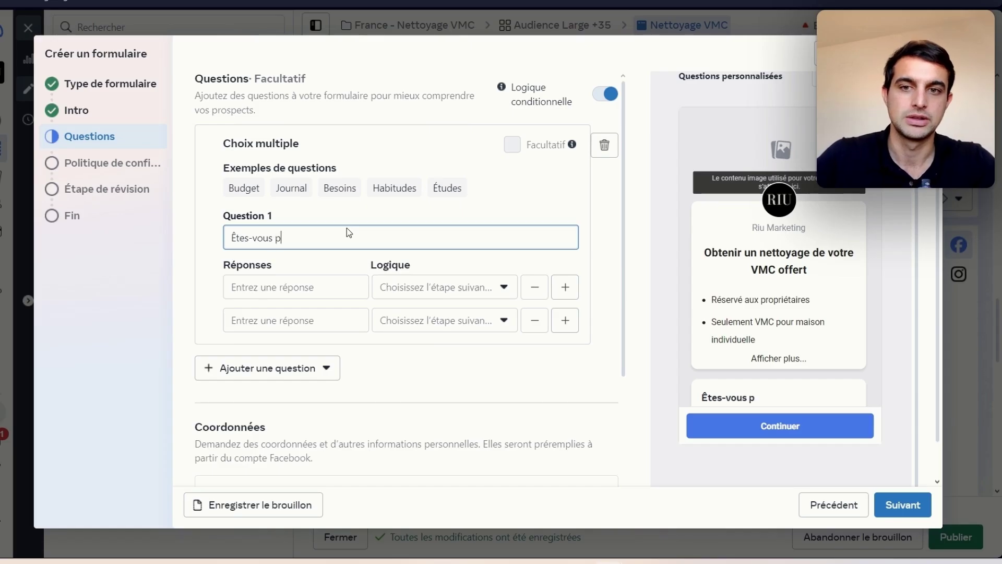
type("ropié")
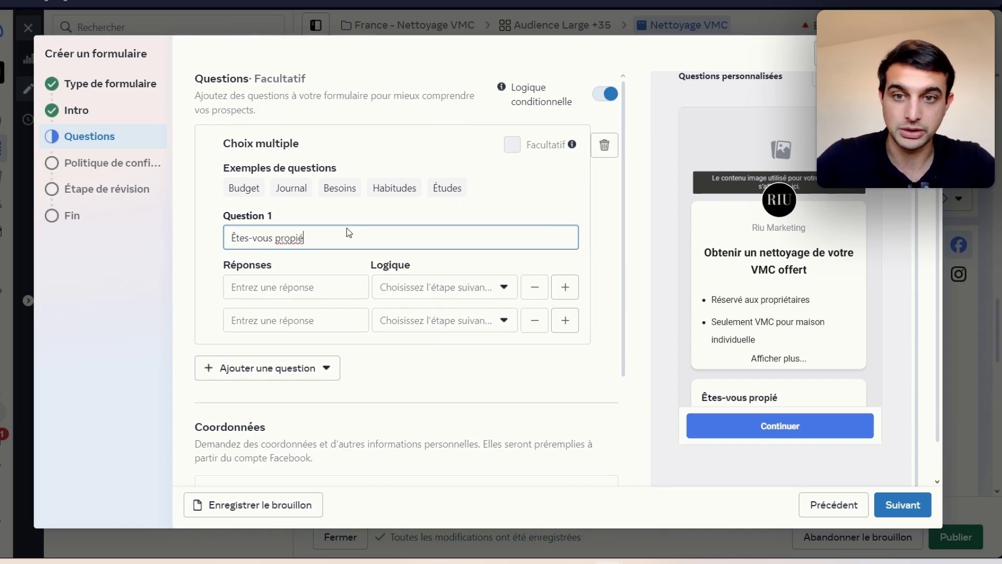
type("ttaires")
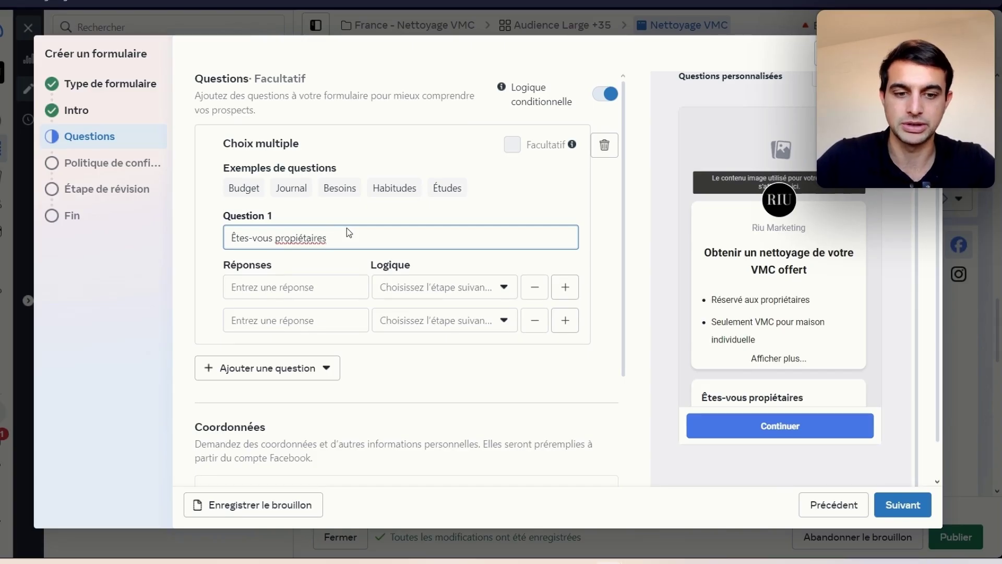
key("BackSpace")
key("BackSpace")
key("BackSpace")
key("BackSpace")
key("BackSpace")
key("BackSpace")
key("BackSpace")
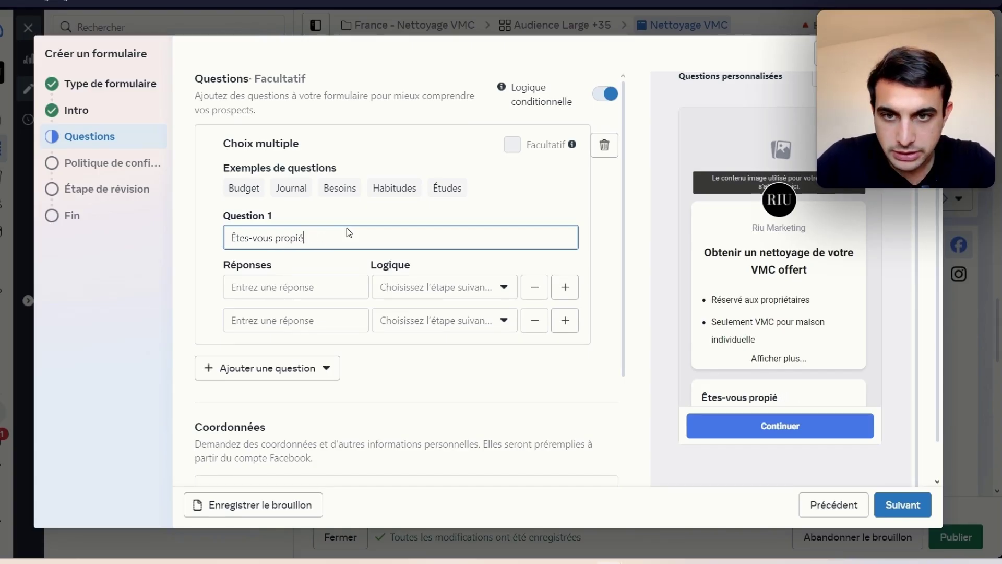
key("BackSpace")
key("BackSpace")
type("pr")
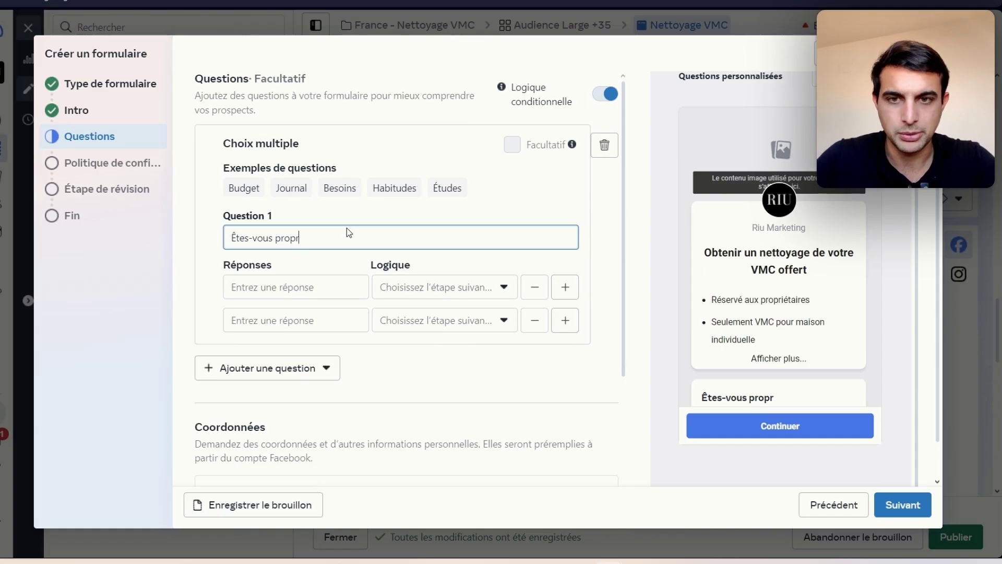
type("iétaire ?")
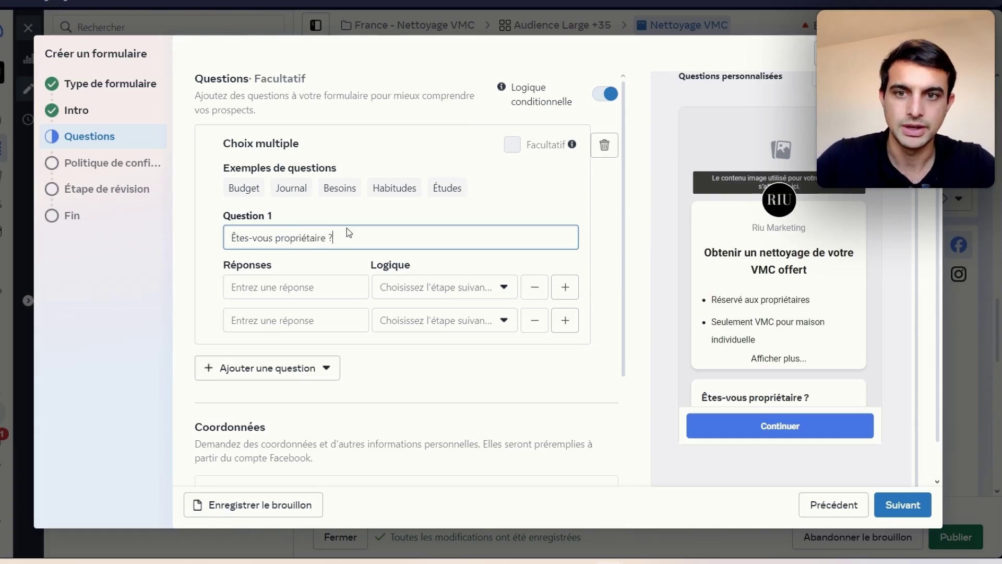
left_click(316, 288)
type("Oui")
key("Tab")
key("Tab")
key("Tab")
key("Tab")
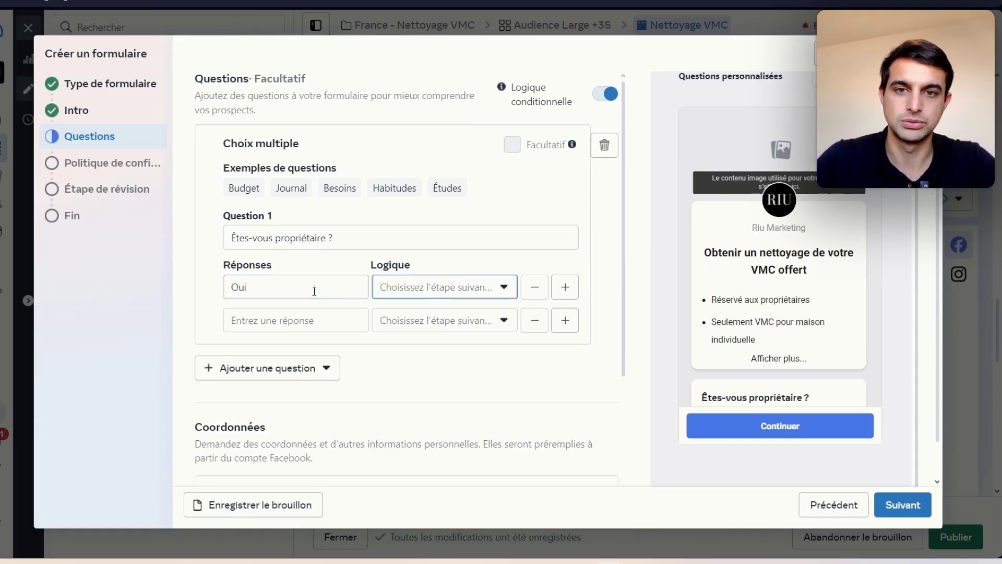
type("Non")
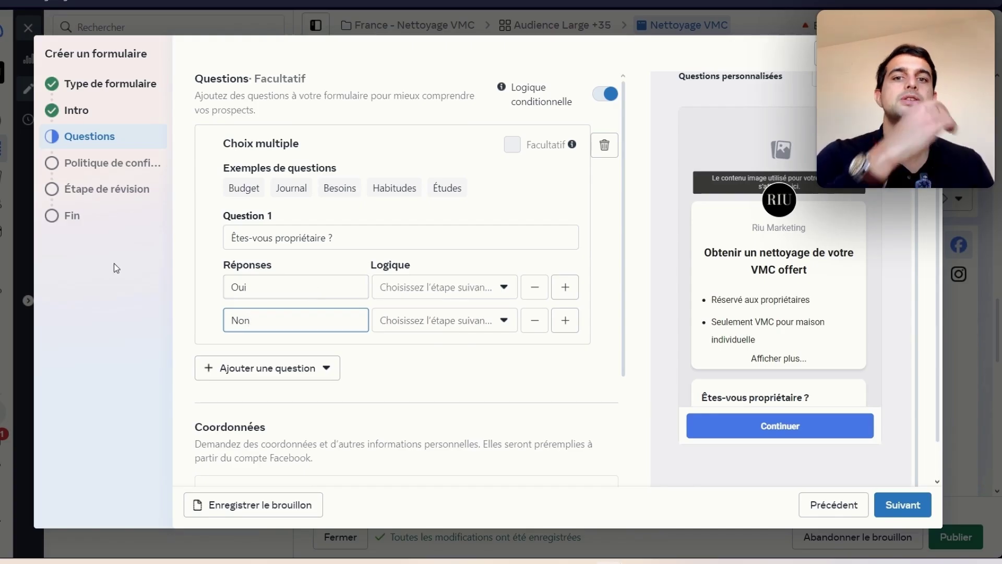
left_click(210, 371)
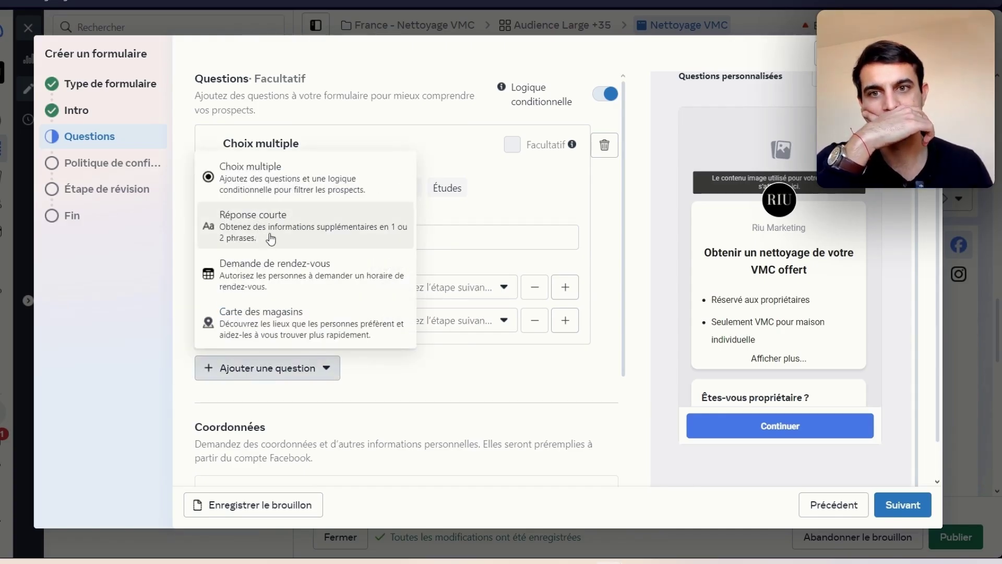
Step: Add a short-answer Q2, routing Oui answers to Q2 and Non answers to the E2 end page
left_click(267, 244)
left_click(335, 168)
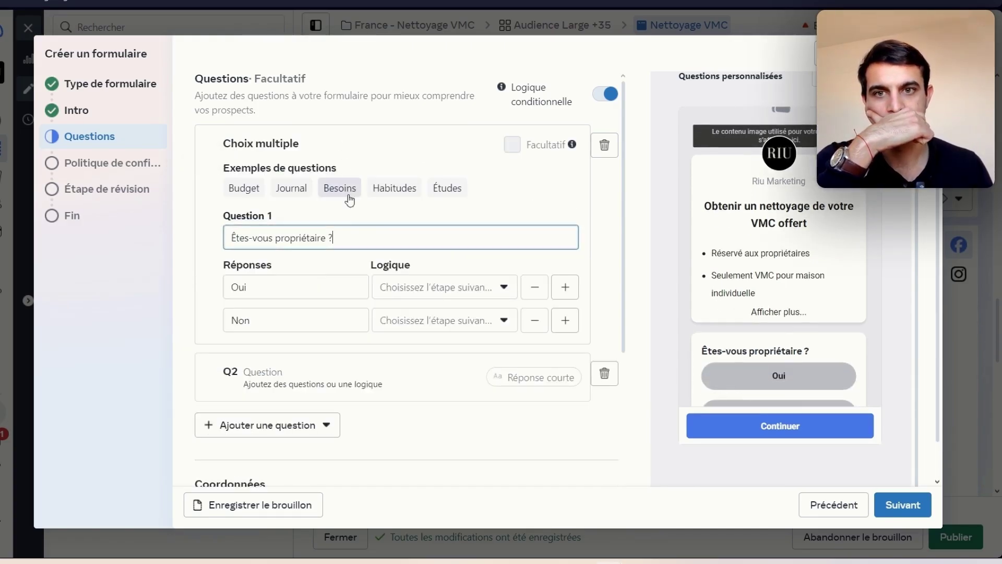
left_click(420, 287)
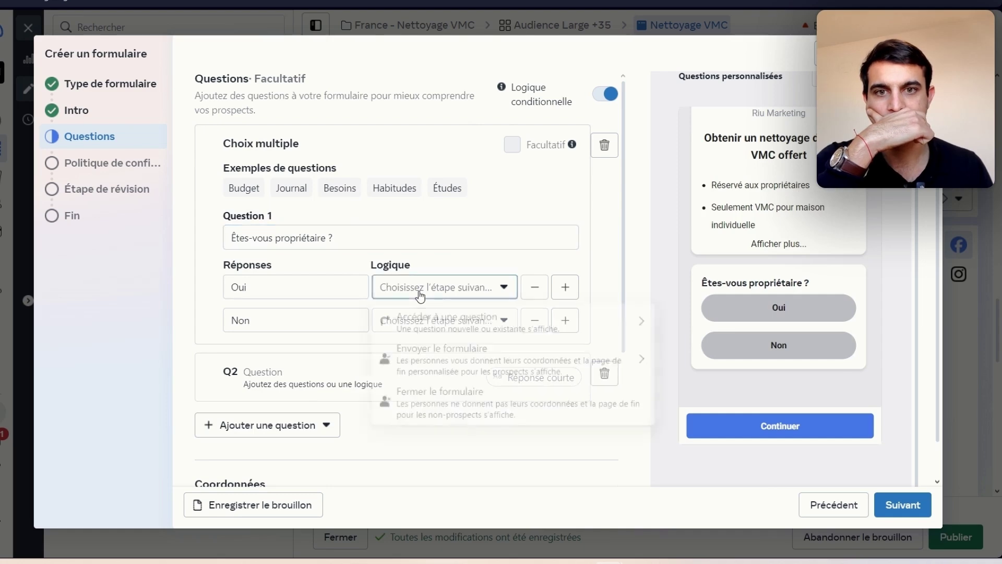
left_click(445, 370)
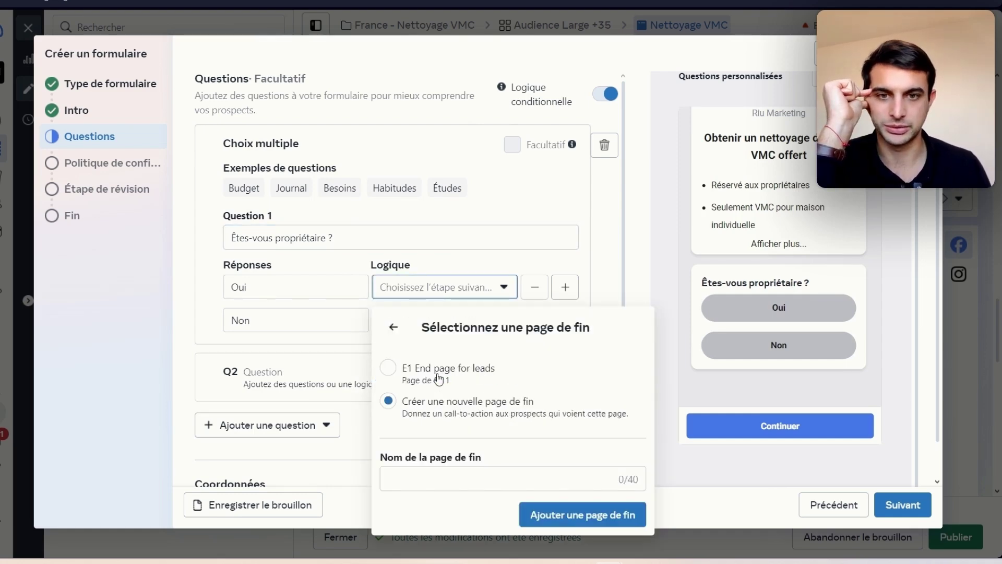
left_click(418, 287)
left_click(437, 328)
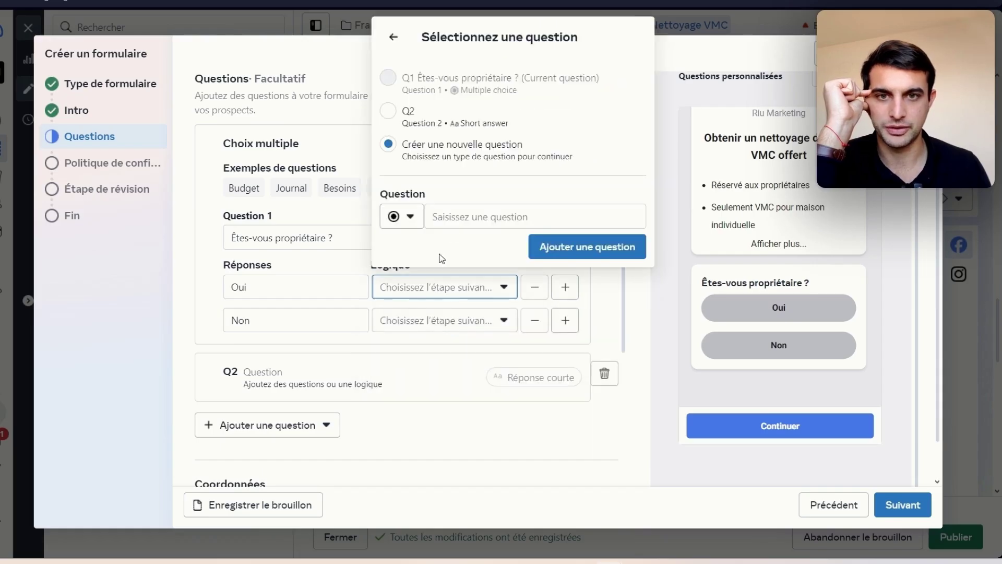
left_click(429, 127)
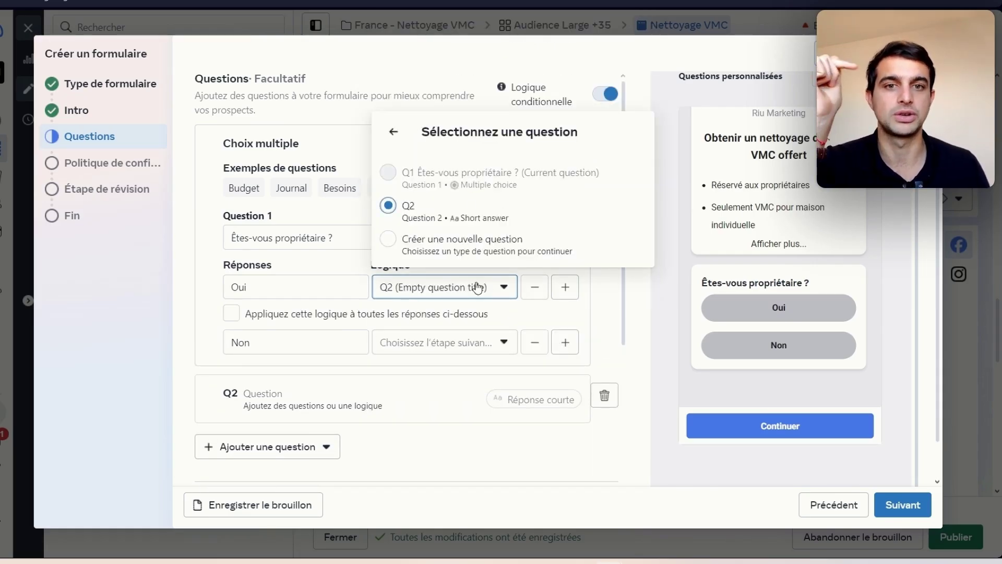
left_click(413, 344)
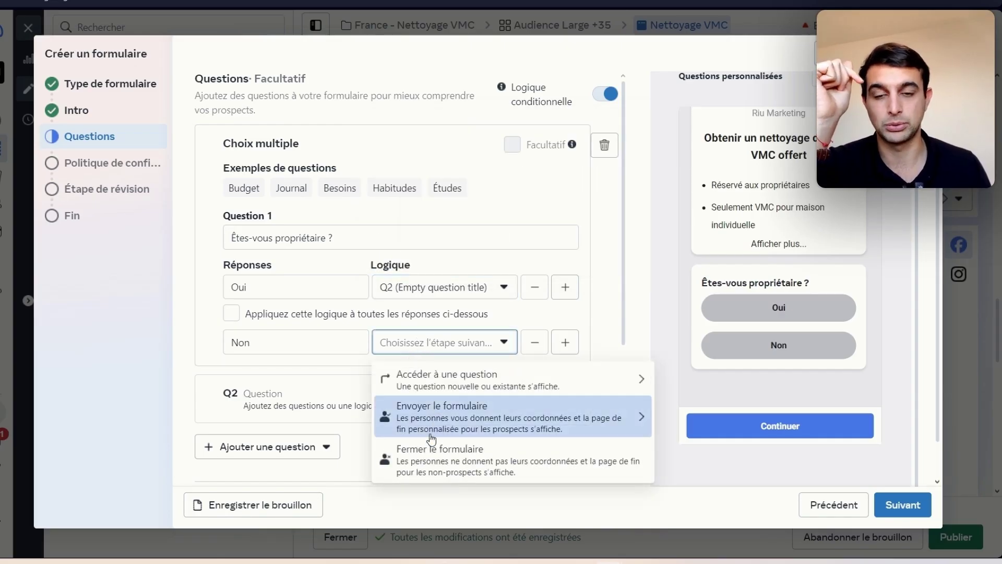
left_click(470, 458)
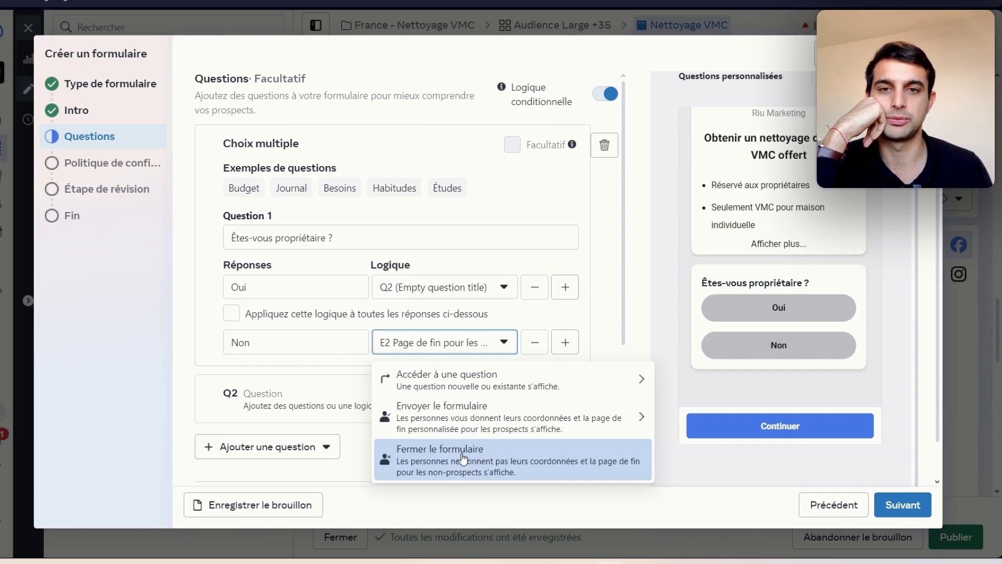
Step: Paste Q2's text 'De quand date le dernier entretien de votre VMC ?' and end it at E1
left_click(262, 405)
left_click(491, 254)
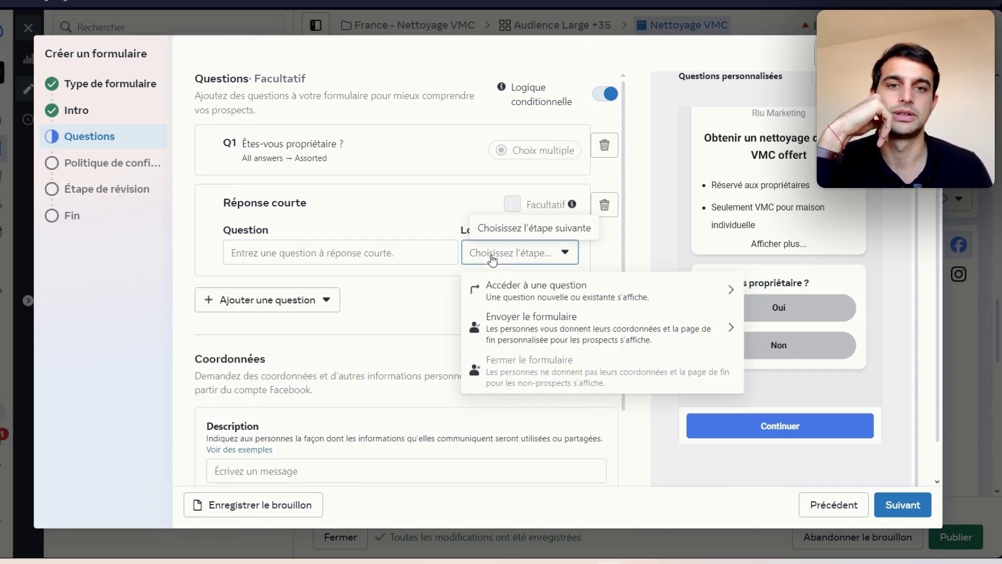
left_click(380, 254)
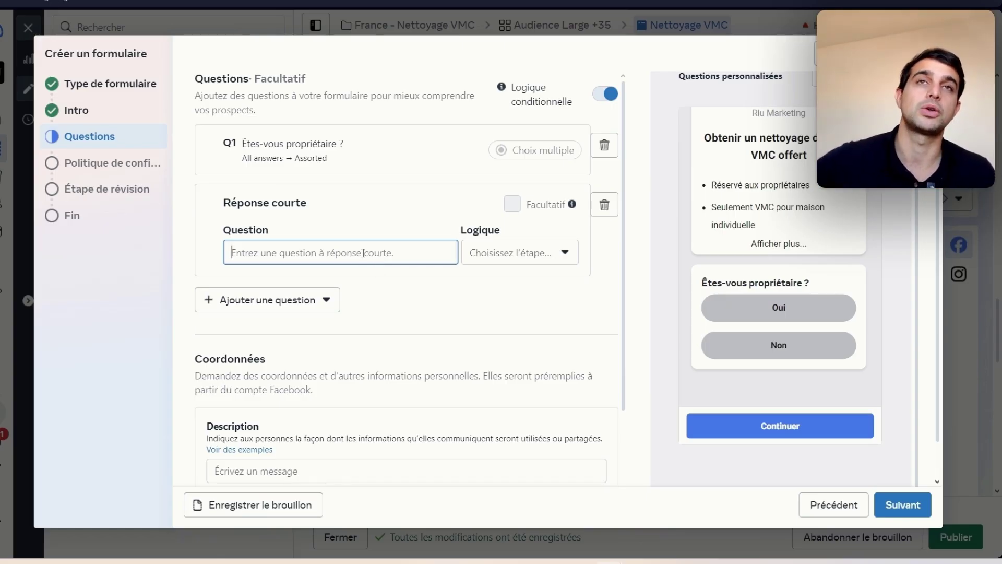
type("De quand date le dernier entretien de votre VMC ?")
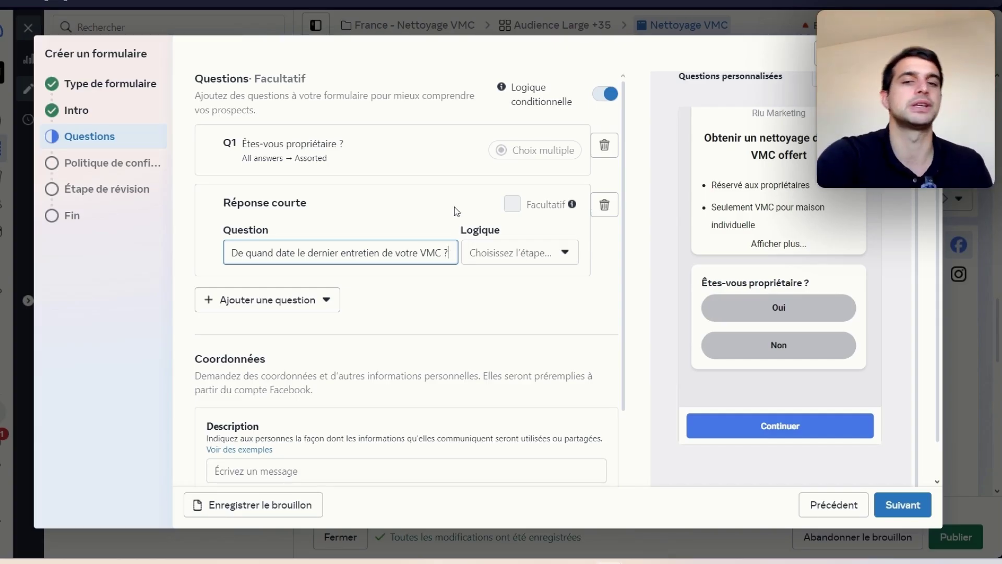
left_click(548, 256)
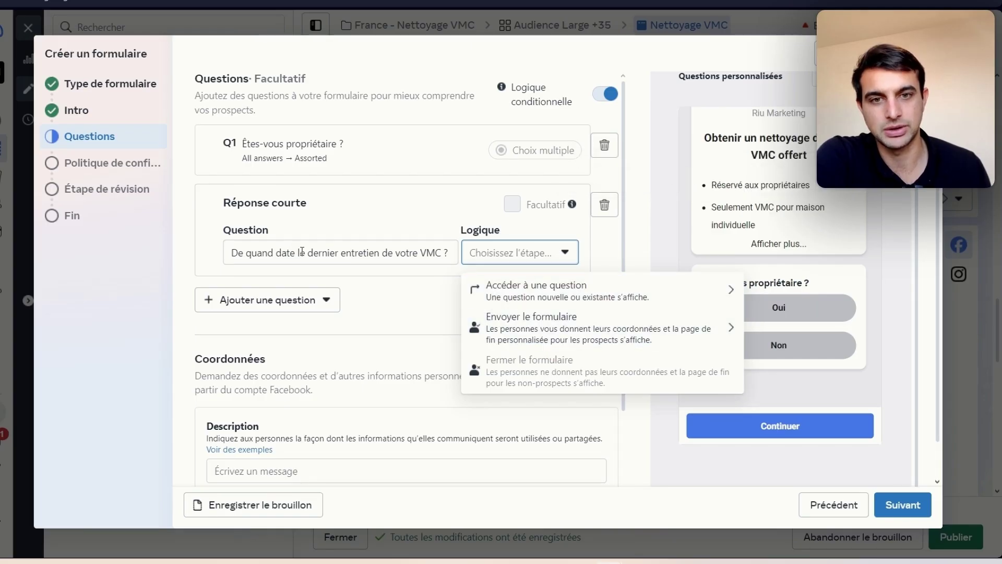
left_click(647, 321)
left_click(549, 345)
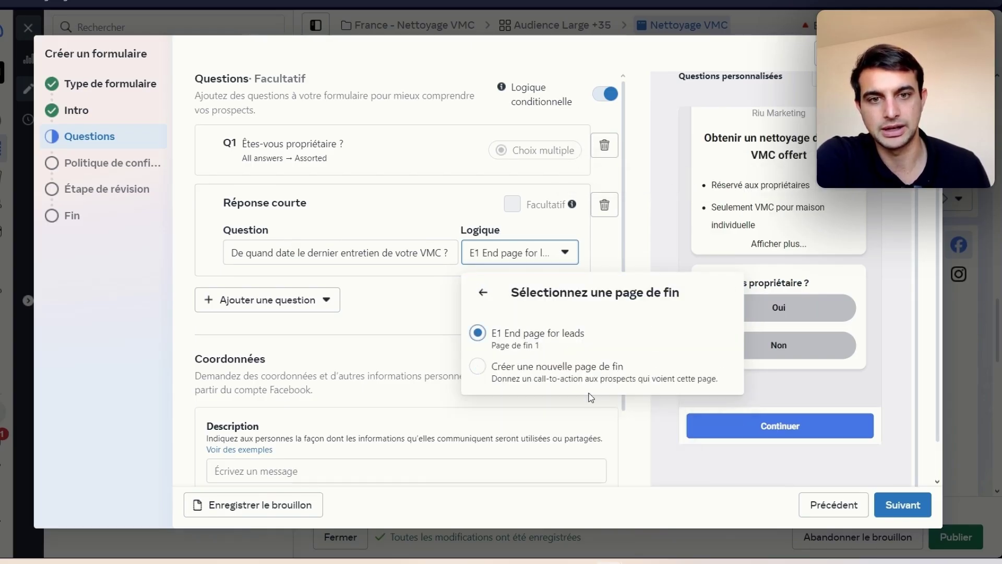
left_click(406, 362)
scroll(333, 334, "down", 3)
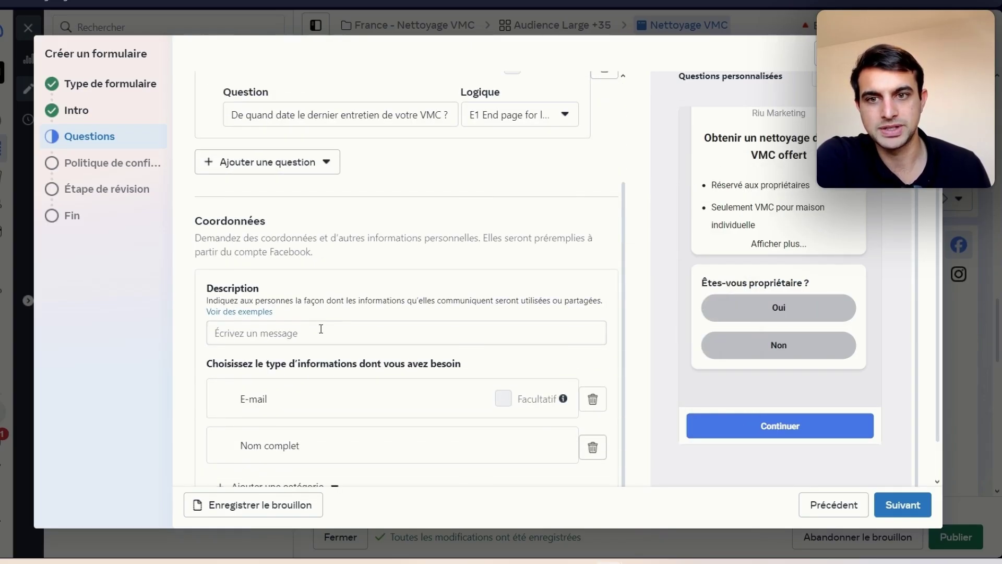
Step: Type 'Remplissez vos coordonnées en 30 secondes. Vos données sont garanties confidentielles' as the Coordonnées description
left_click(310, 328)
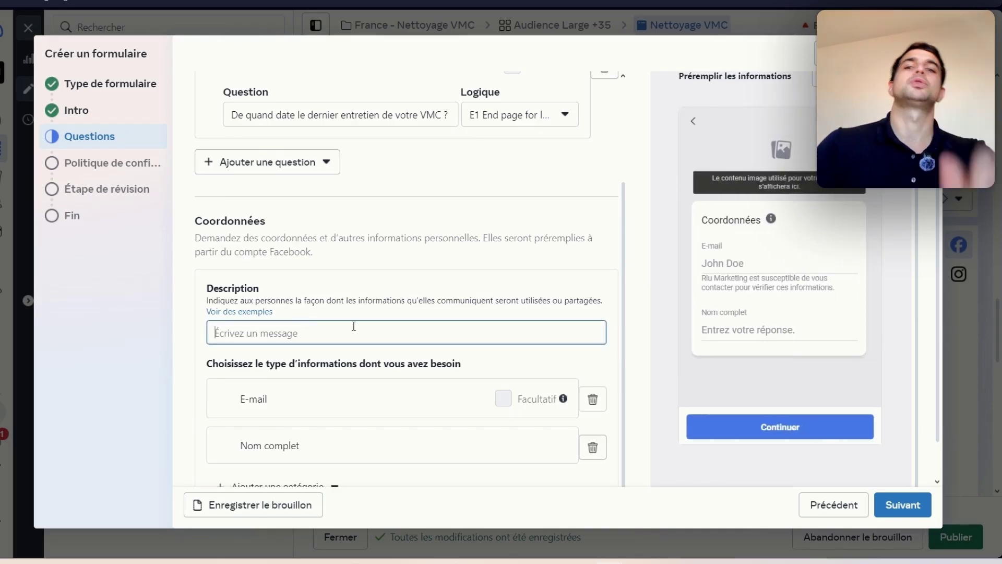
scroll(354, 326, "down", 1)
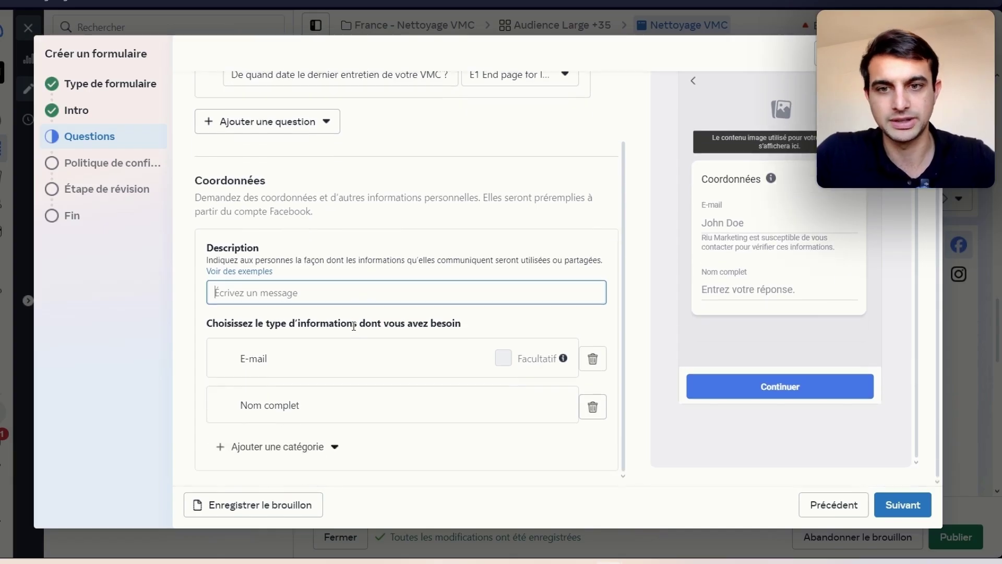
left_click(348, 285)
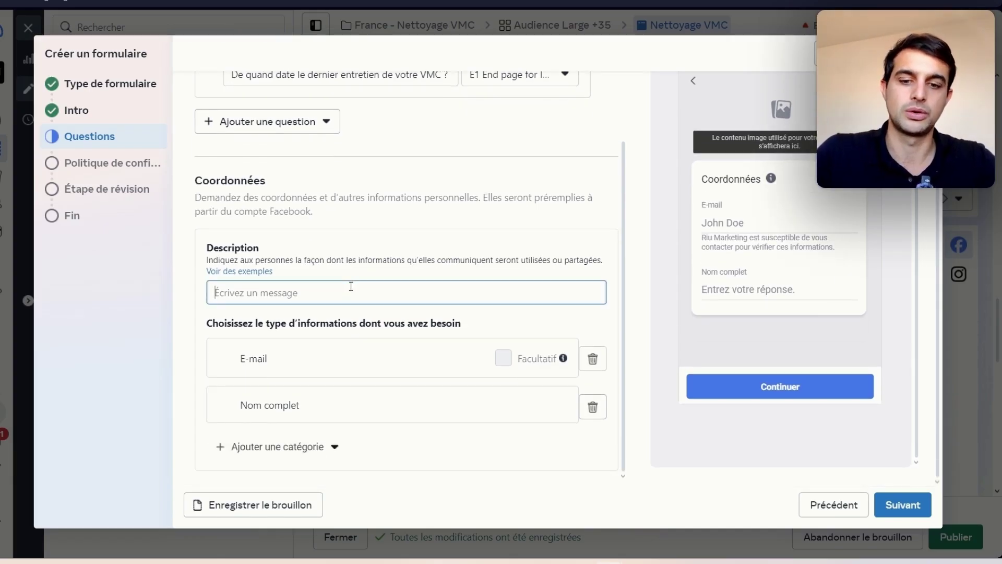
type("Remplissez fos inform")
key("BackSpace")
key("BackSpace")
key("BackSpace")
key("BackSpace")
key("BackSpace")
key("BackSpace")
key("BackSpace")
key("BackSpace")
key("BackSpace")
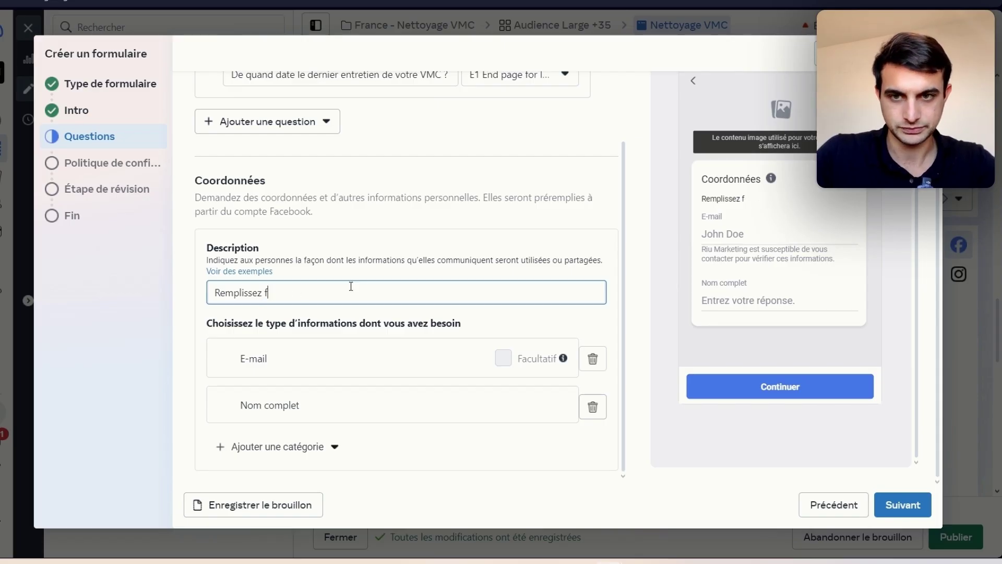
type("os informations")
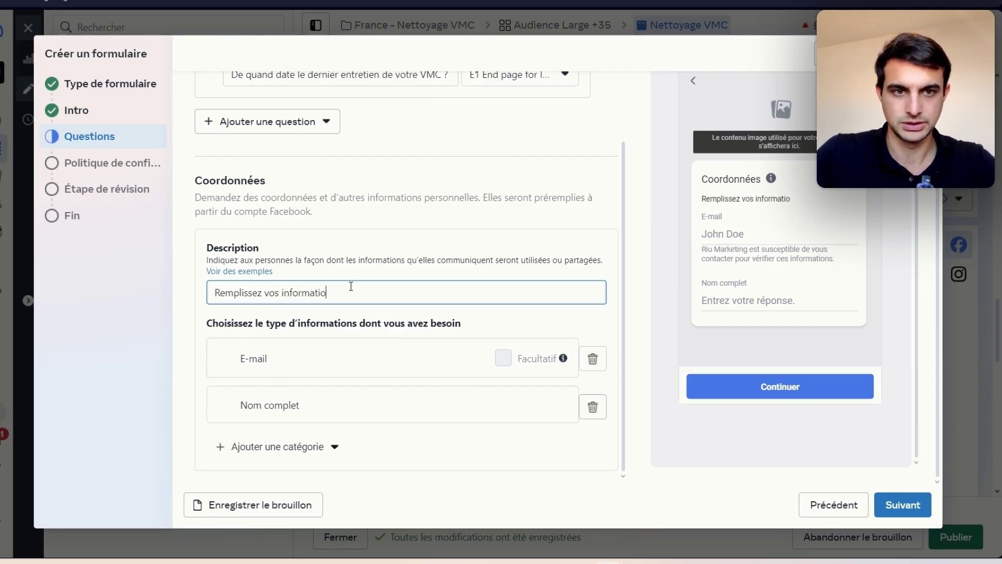
key("BackSpace")
key("BackSpace")
key("BackSpace")
key("BackSpace")
key("BackSpace")
key("BackSpace")
key("BackSpace")
key("BackSpace")
key("BackSpace")
key("BackSpace")
key("BackSpace")
key("BackSpace")
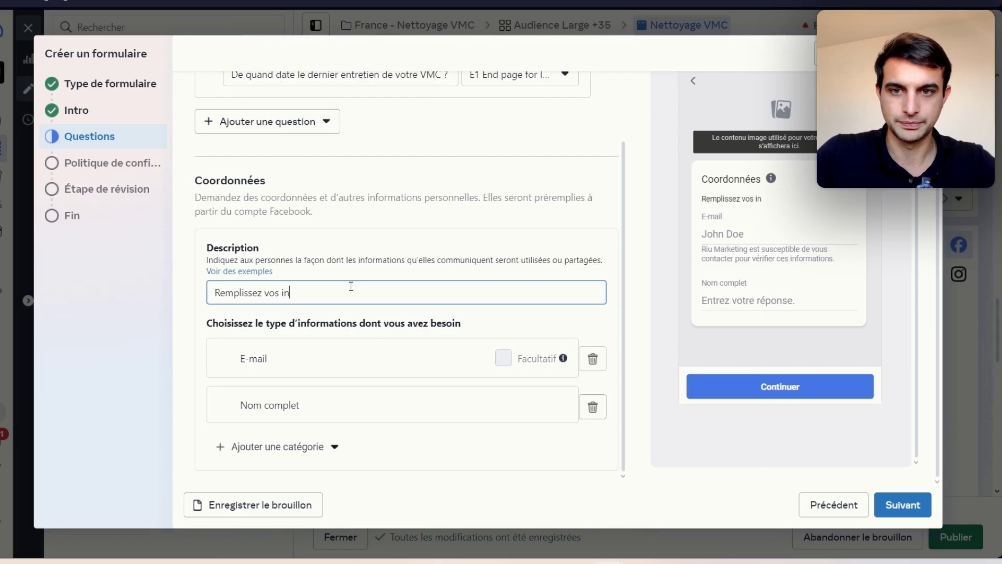
type("coordonnées")
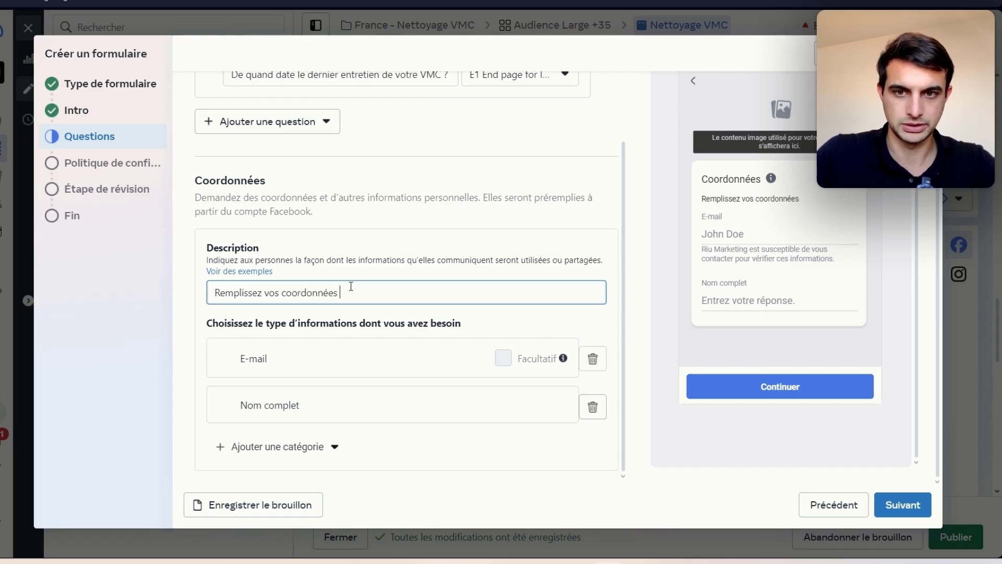
type(" en 30 secondes")
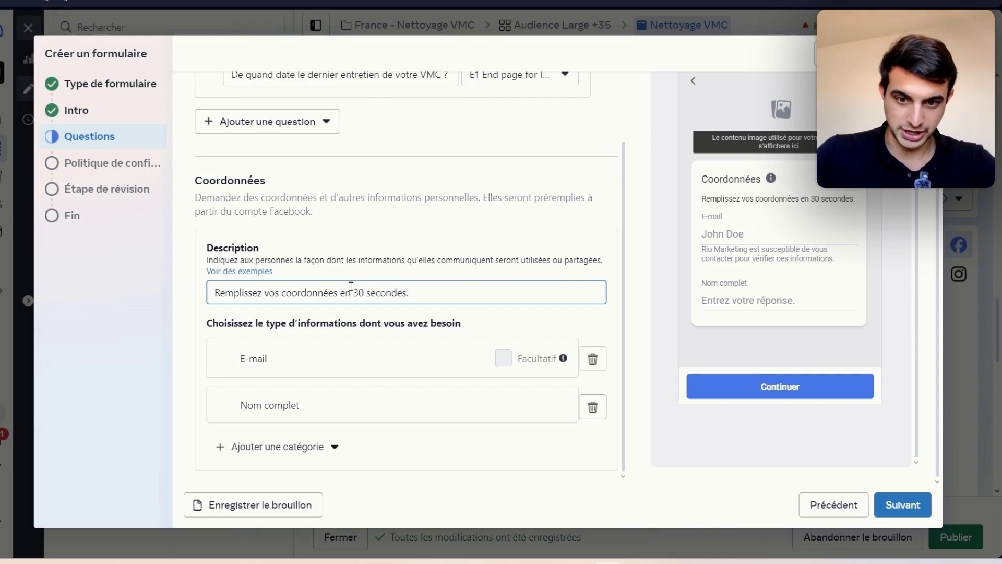
type(". Vos données sont garanties confidentielles")
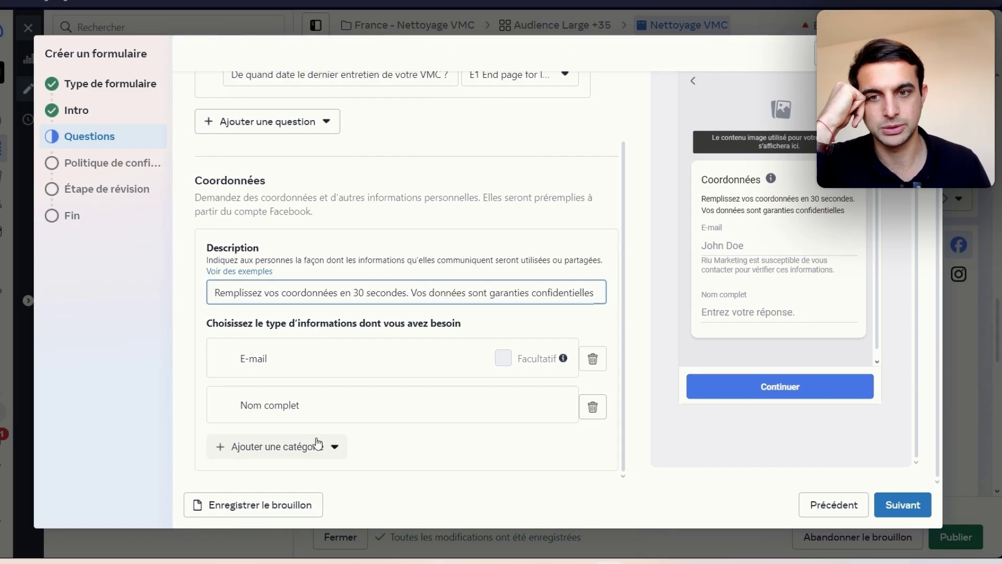
Step: Add Numéro de téléphone and Ville contact fields under Coordonnées
left_click(273, 361)
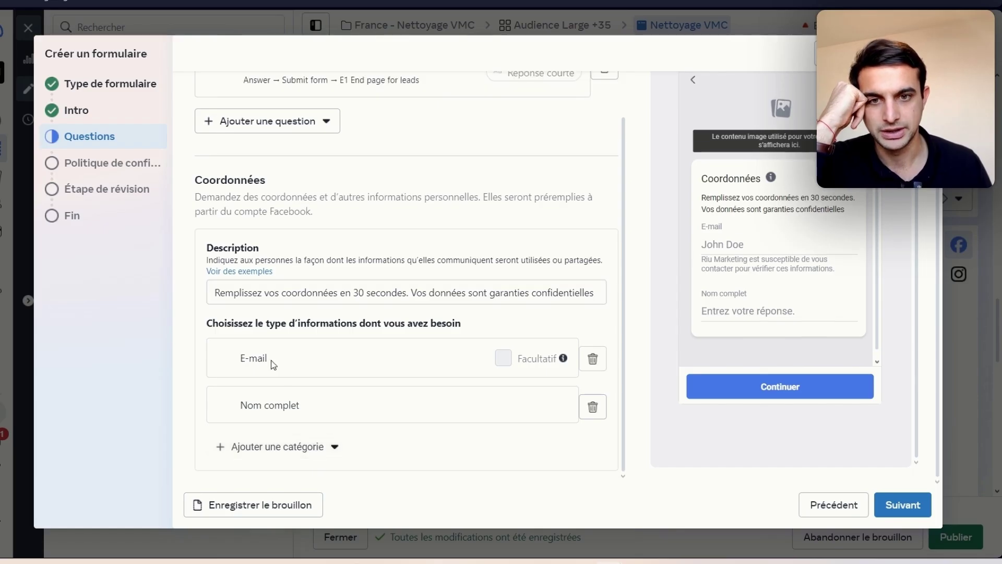
left_click(313, 446)
mouse_move(397, 329)
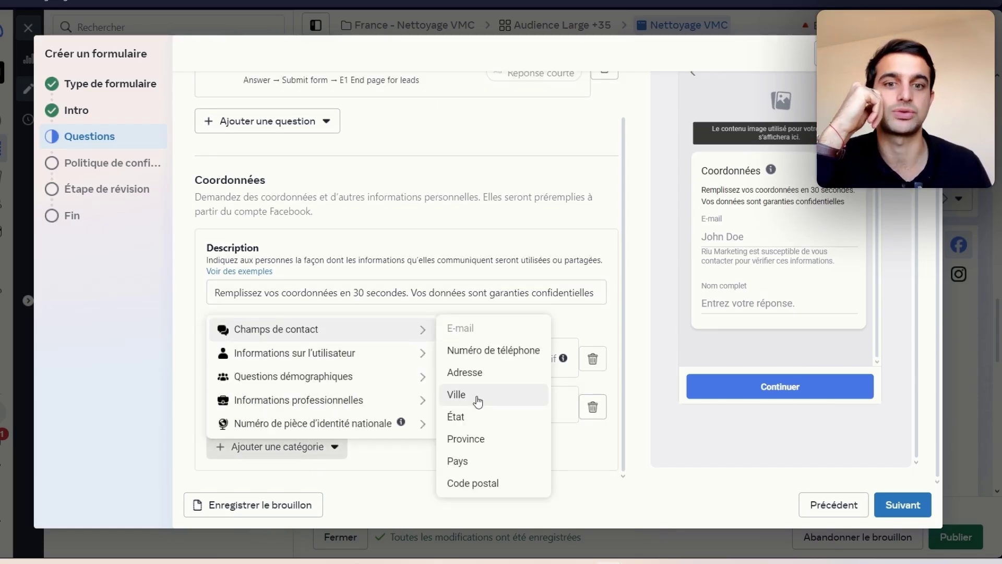
left_click(493, 350)
scroll(369, 439, "down", 1)
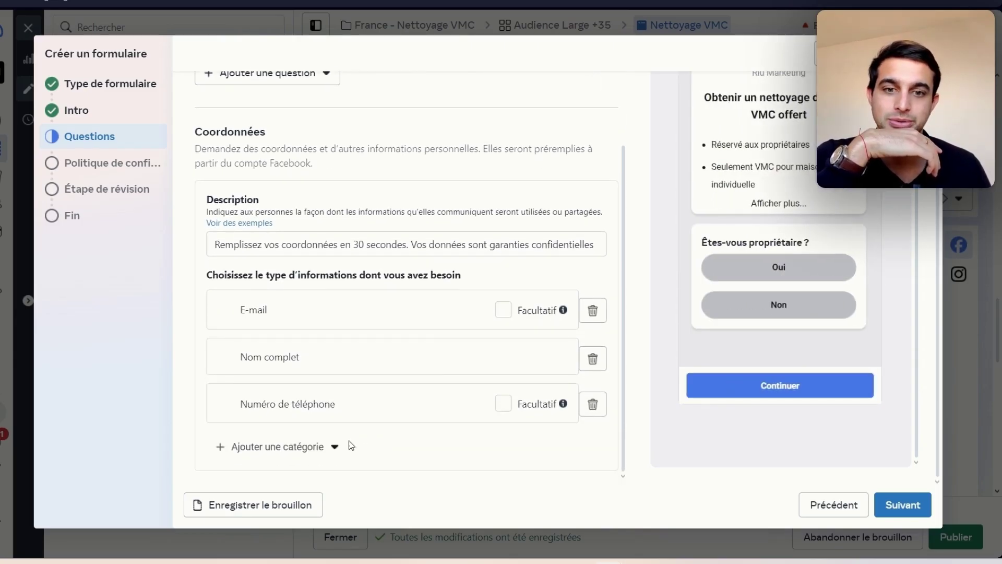
left_click(301, 449)
mouse_move(412, 354)
mouse_move(418, 330)
left_click(458, 398)
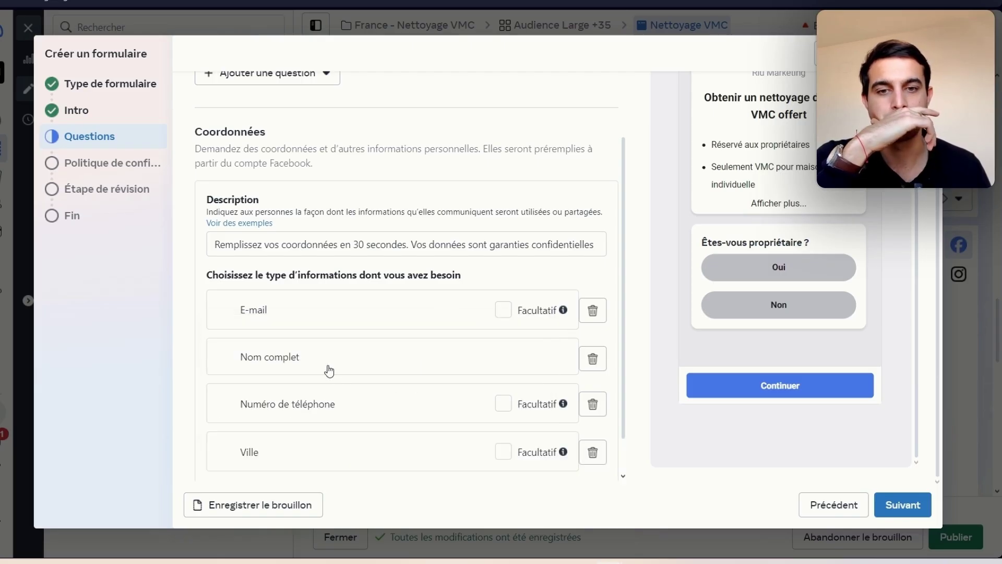
scroll(331, 381, "down", 1)
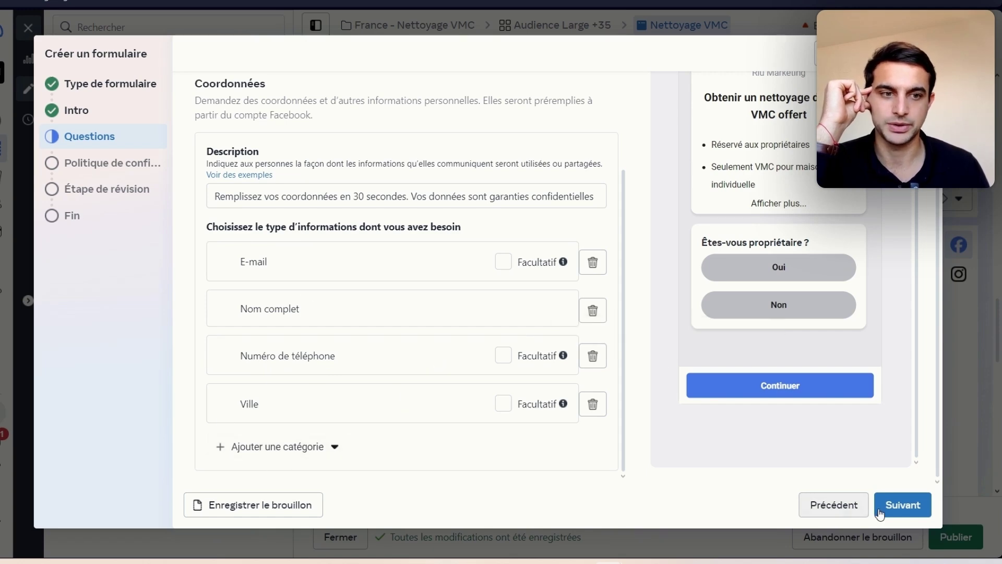
Step: On the privacy policy step, set the link text to 'Politique de confidentialité'
left_click(899, 504)
scroll(321, 210, "up", 1)
left_click(251, 176)
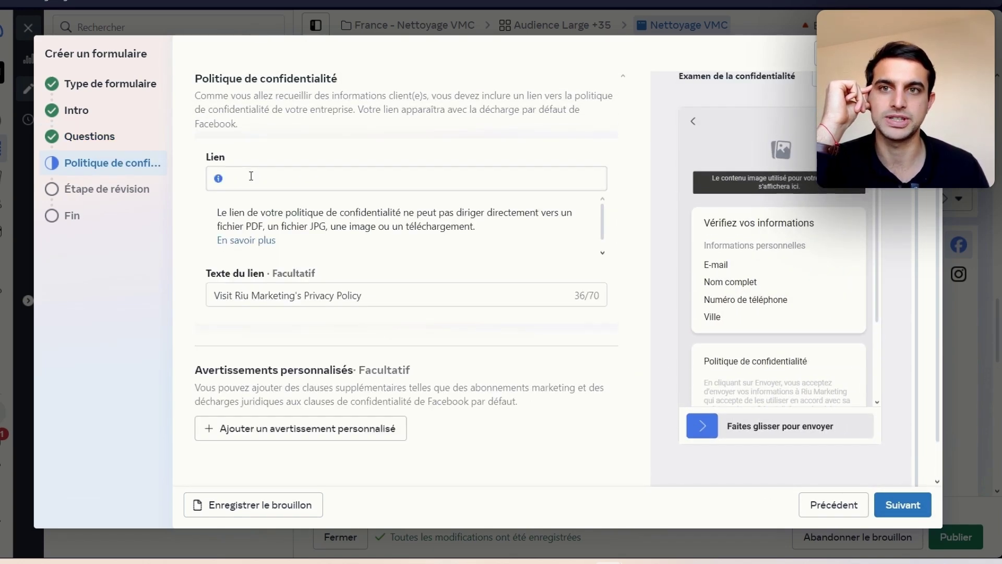
left_click(259, 181)
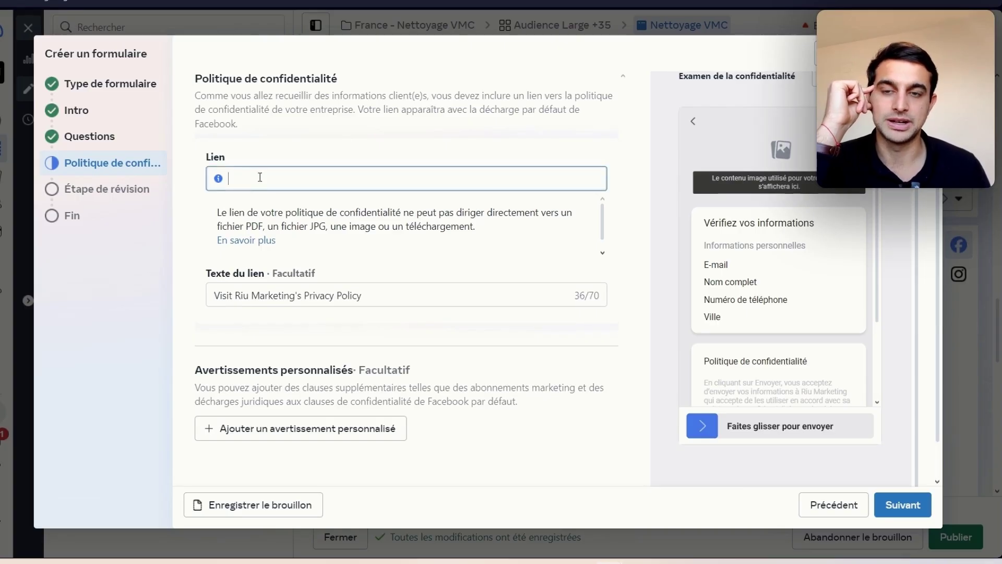
double_click(293, 299)
triple_click(222, 230)
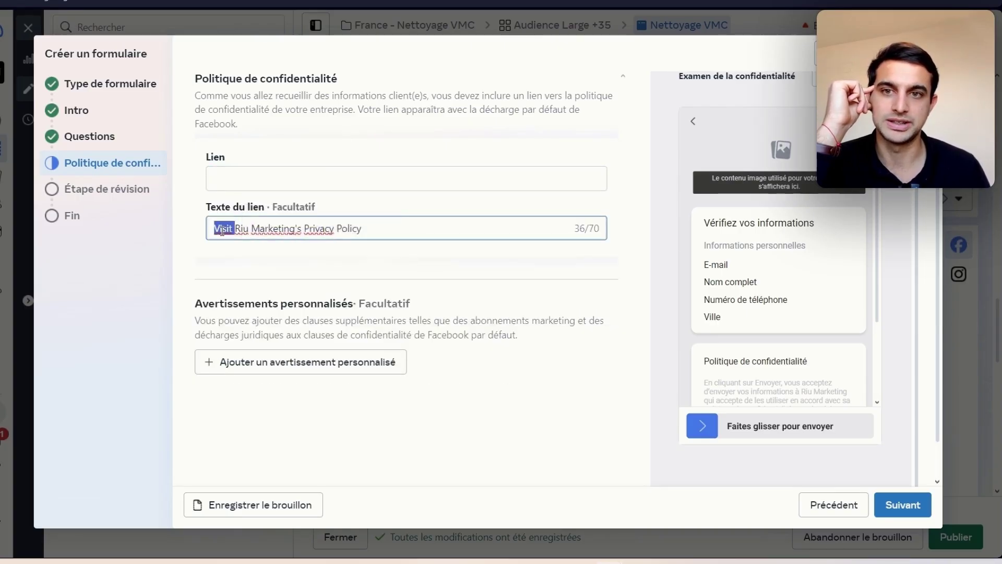
type("Politique d")
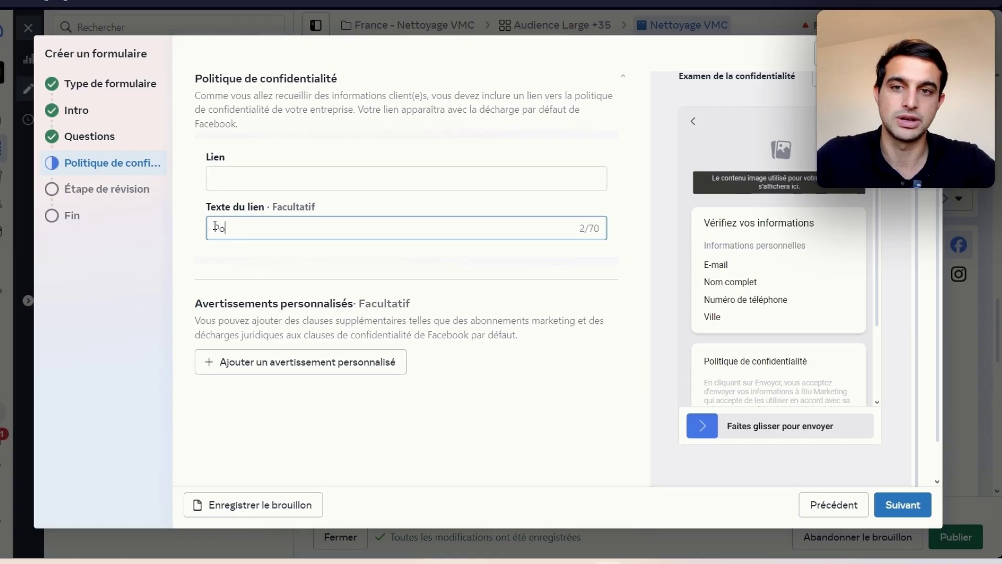
type("e oc")
key("BackSpace")
key("BackSpace")
type("confidentialité")
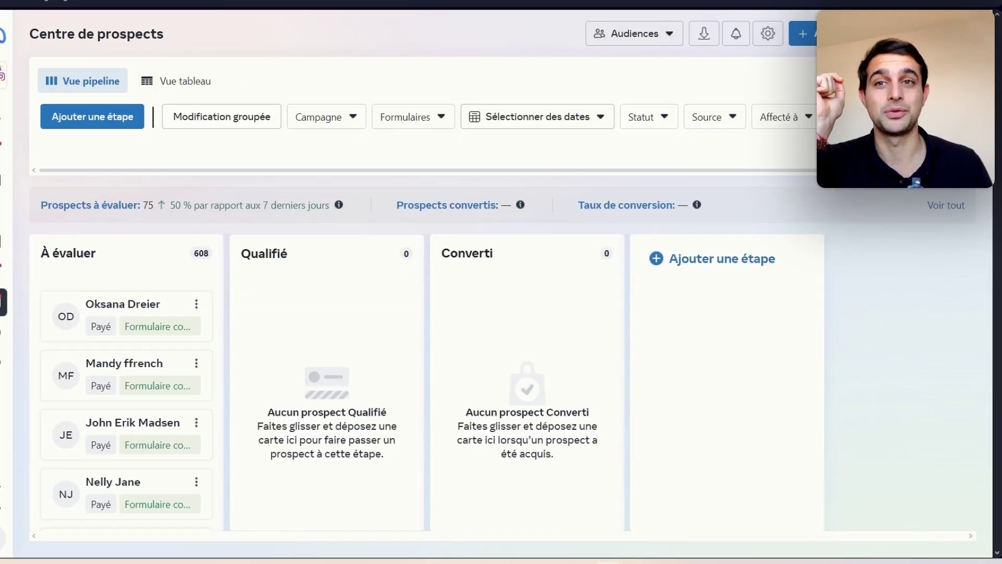
Step: Copy the Leads Center page URL from the address bar and paste it as the privacy link
right_click(166, 0)
key("Escape")
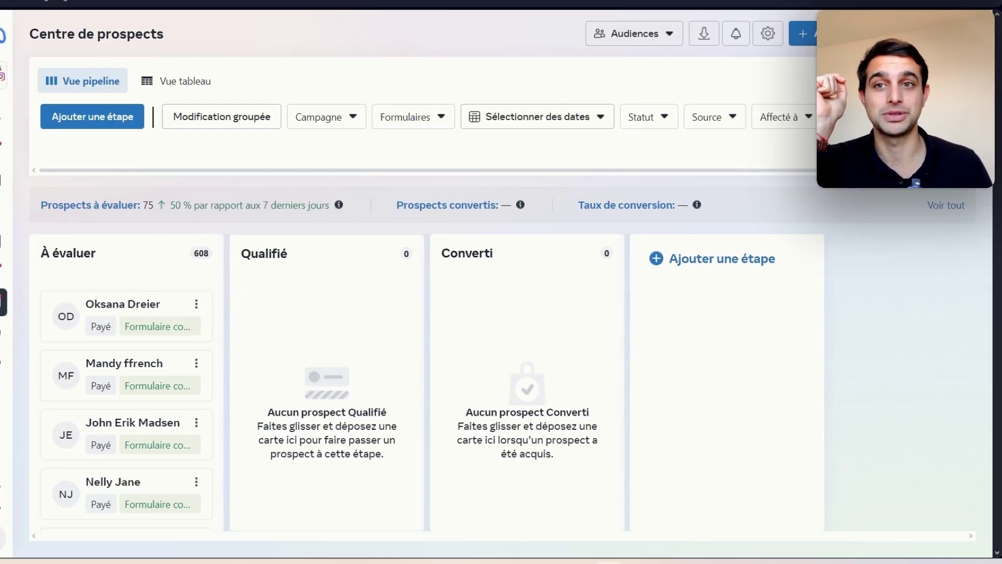
right_click(144, 2)
left_click(205, 25)
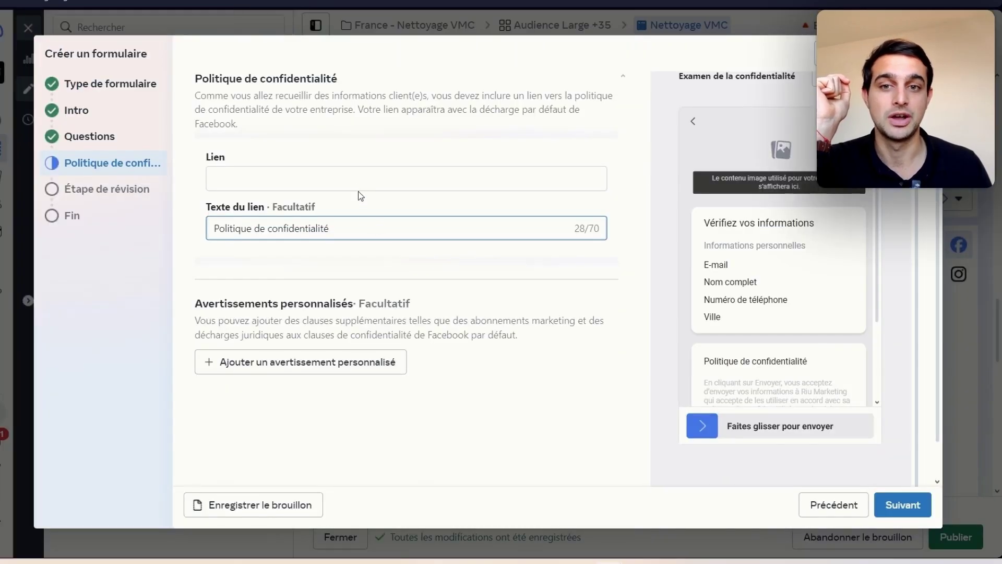
right_click(358, 183)
left_click(376, 308)
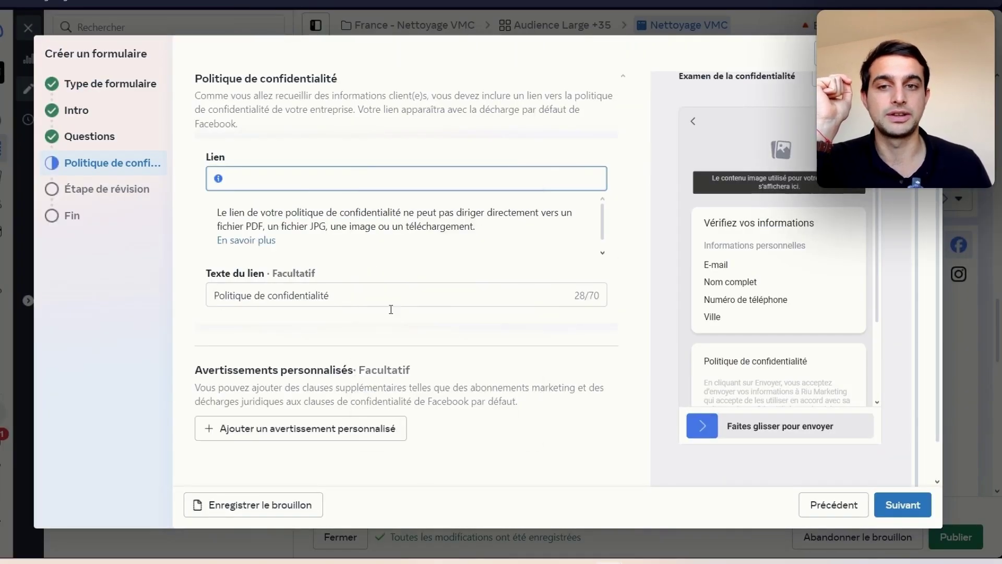
left_click_drag(295, 186, 107, 163)
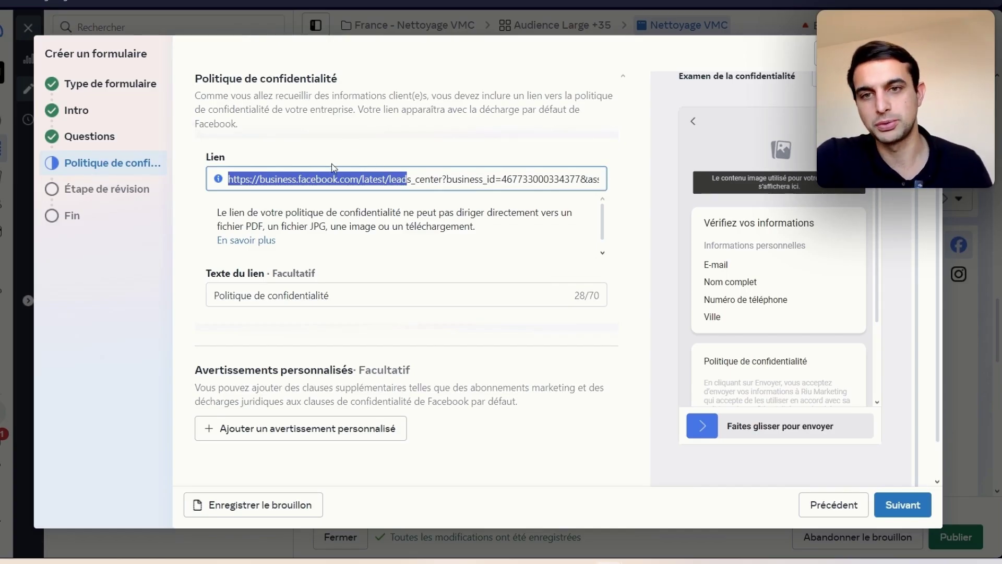
left_click(326, 183)
left_click_drag(247, 179, 600, 179)
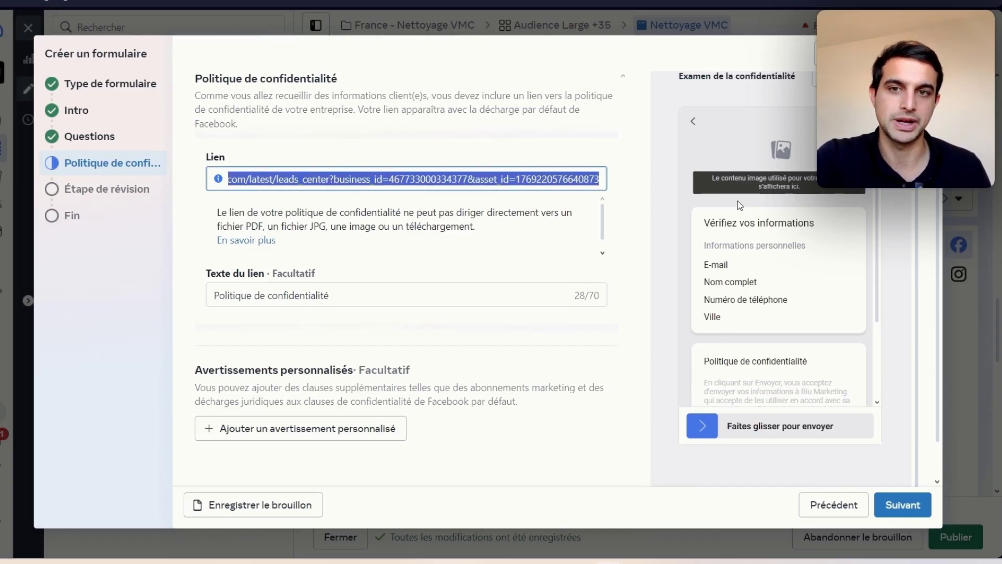
left_click(408, 174)
scroll(405, 286, "down", 1)
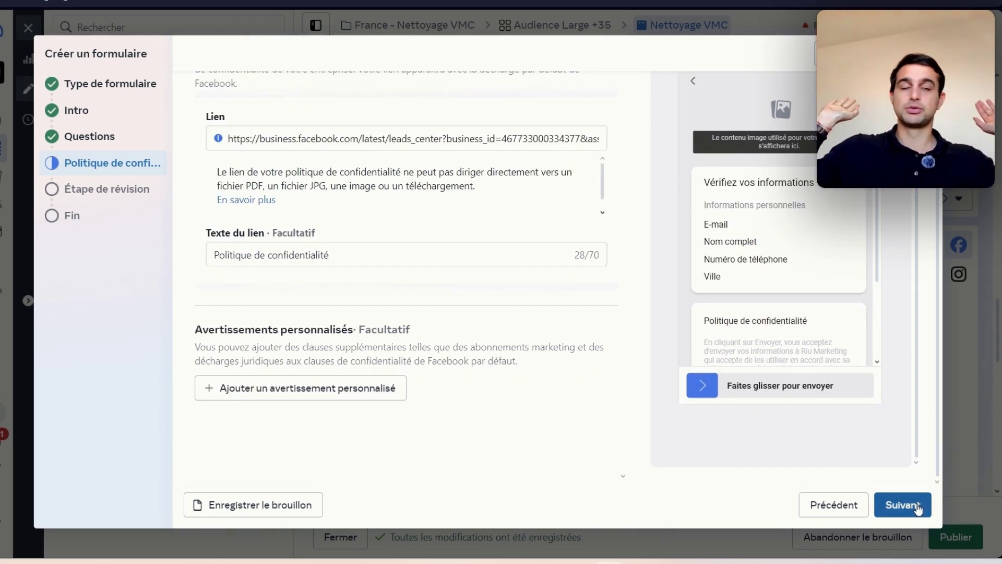
Step: On the end page step, name the first end page 'Leads' and title it 'Merci pour votre demande'
left_click(919, 506)
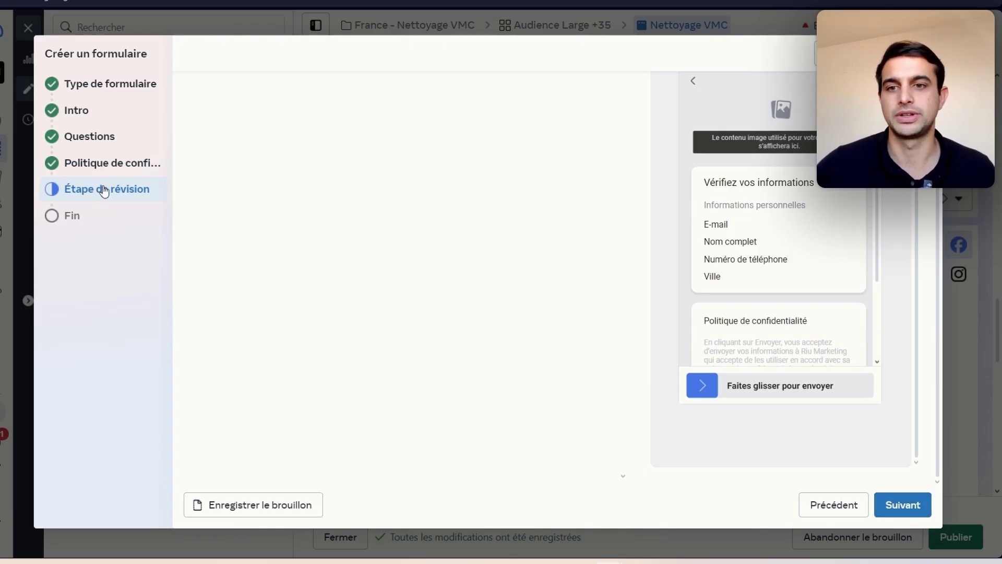
left_click(97, 218)
left_click(97, 190)
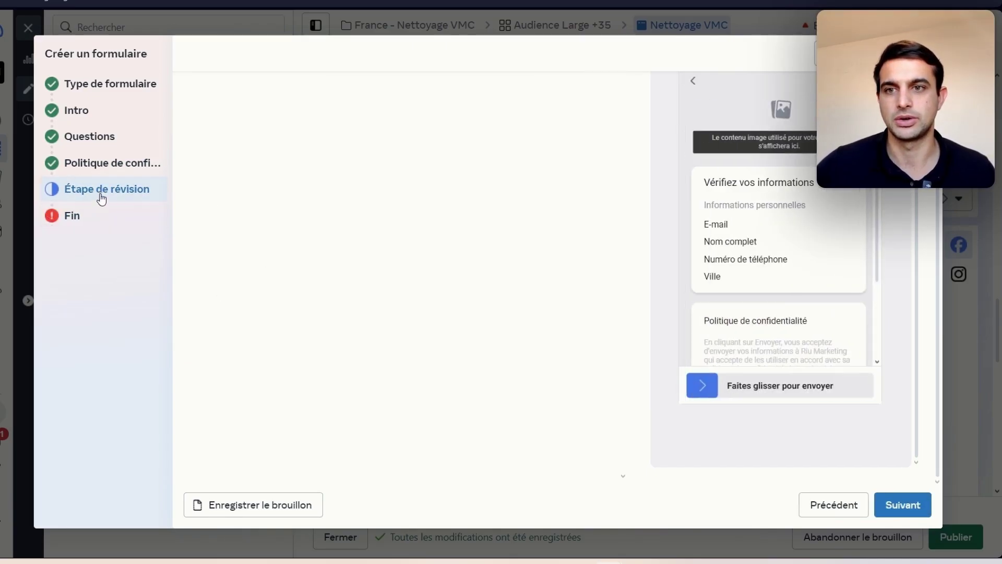
scroll(599, 246, "up", 1)
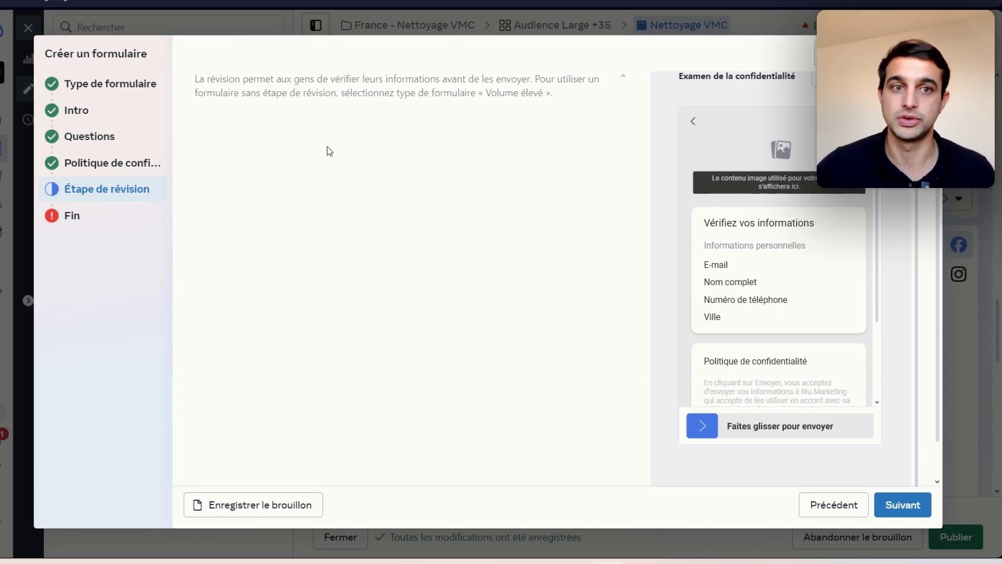
left_click(894, 502)
left_click(348, 136)
triple_click(349, 174)
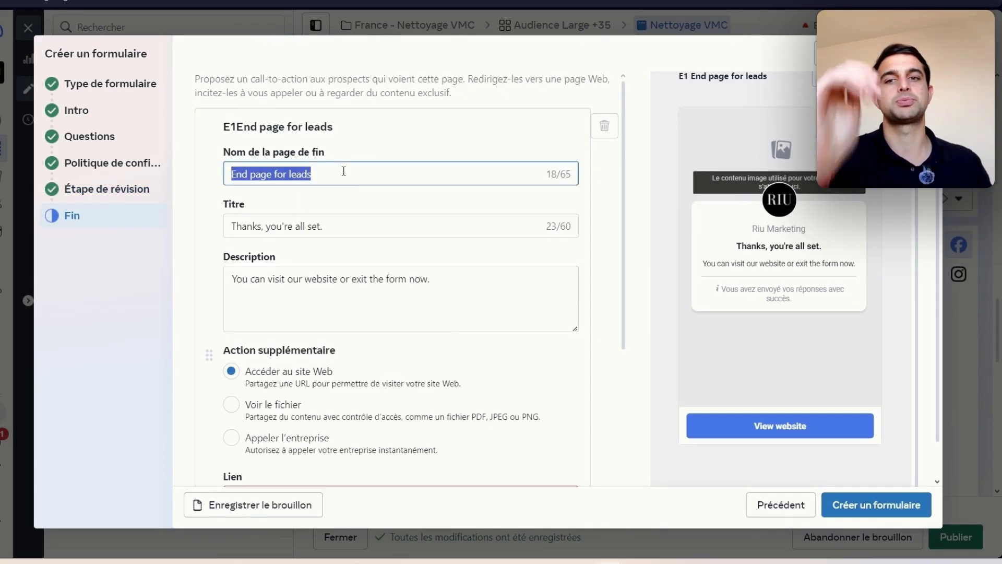
type("Leads")
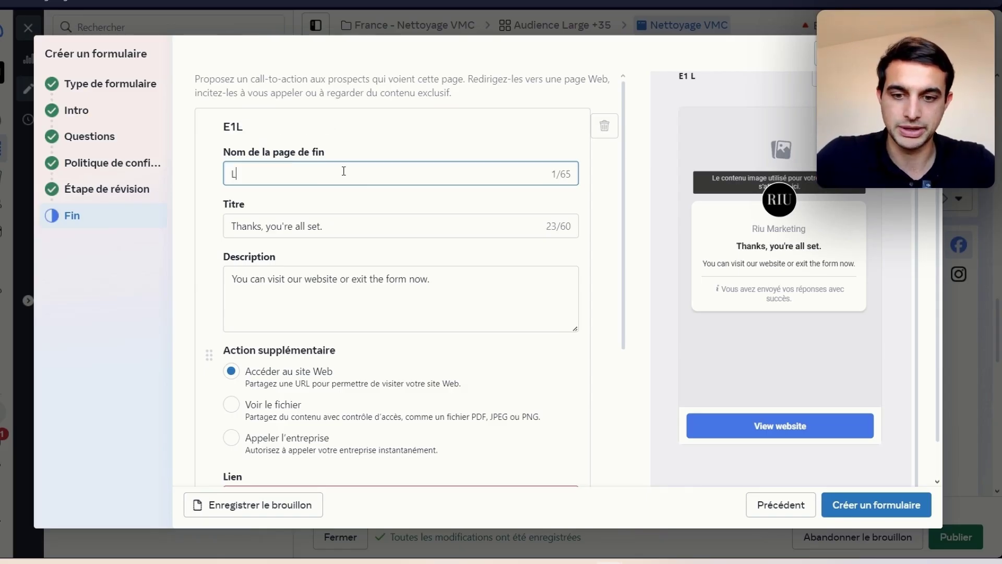
triple_click(328, 228)
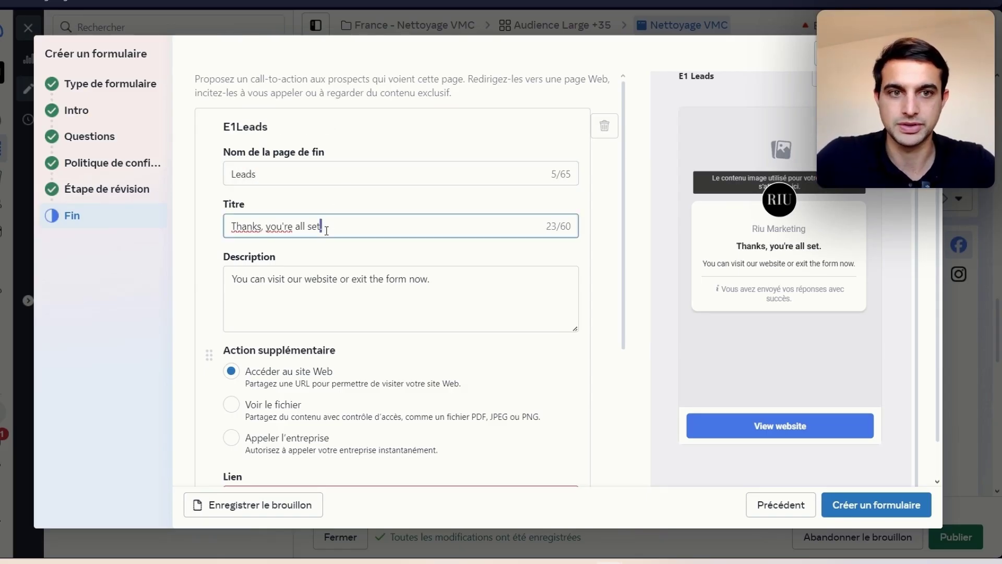
type("Merci vo")
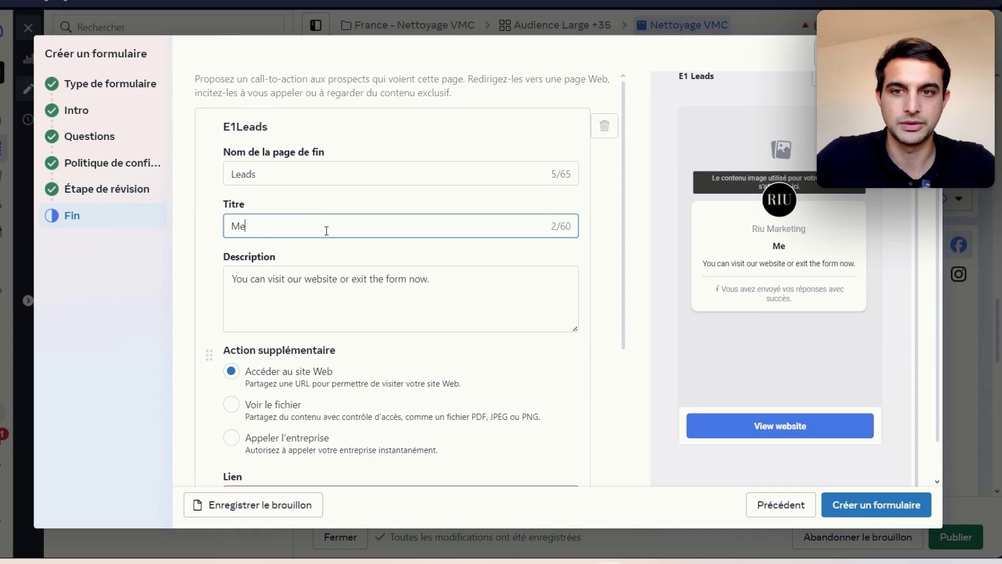
key("BackSpace")
key("BackSpace")
type("pour votre demande")
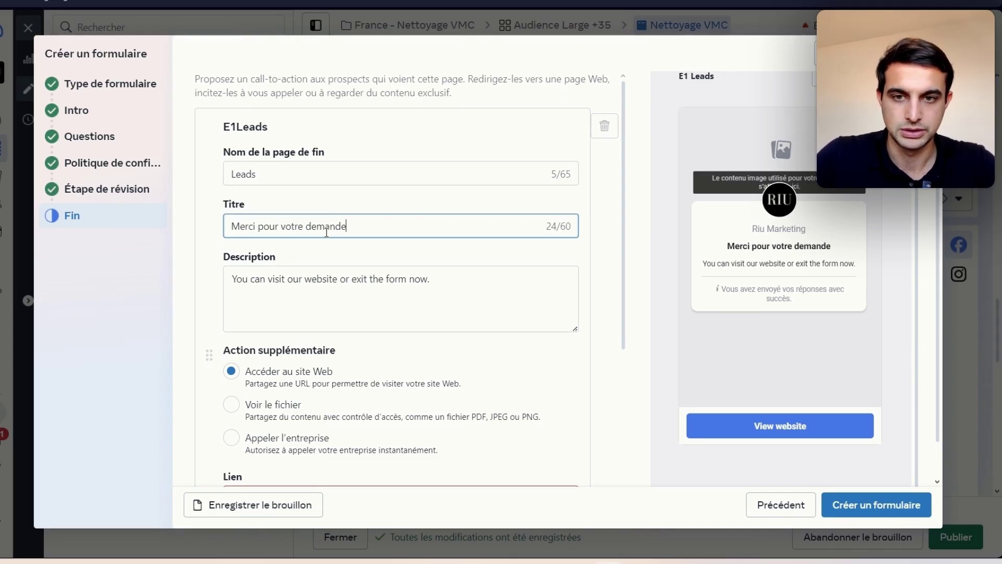
Step: Set the description to promise a callback within 24h and invite a faster call via the button ci-dessous
triple_click(337, 285)
type("Nous allons vous recontacter sous 24h")
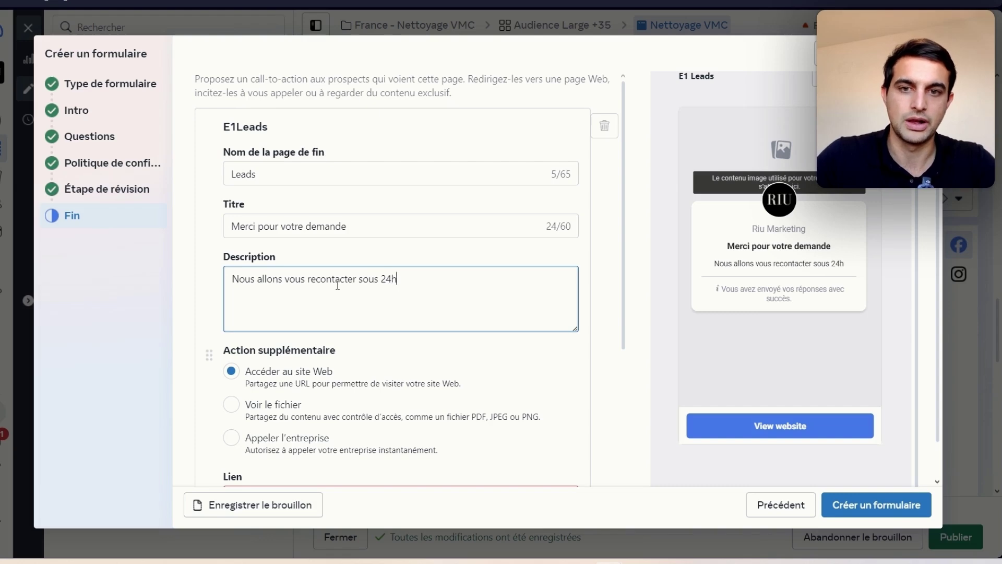
type(".")
key("Return")
key("Return")
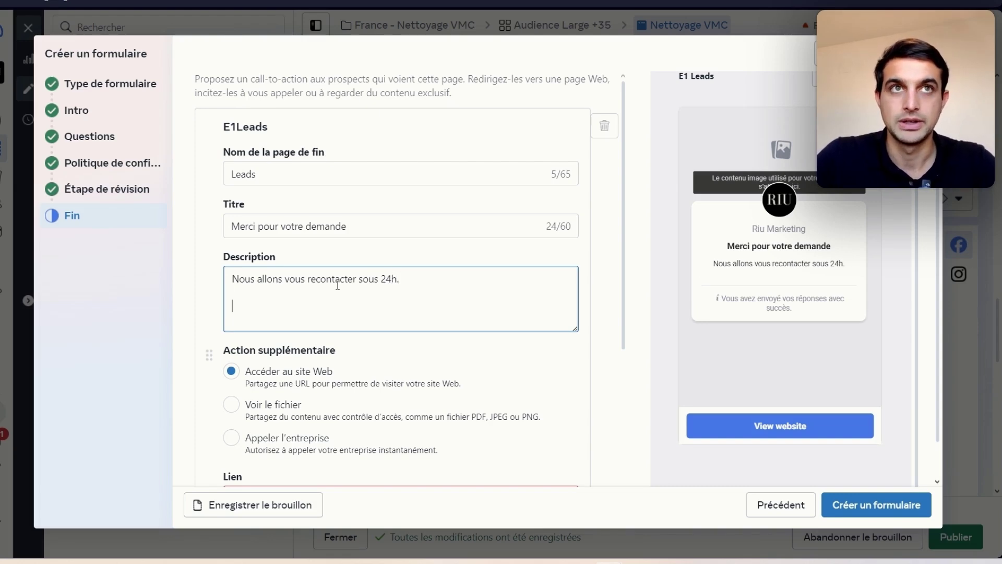
scroll(344, 299, "down", 3)
left_click(315, 365)
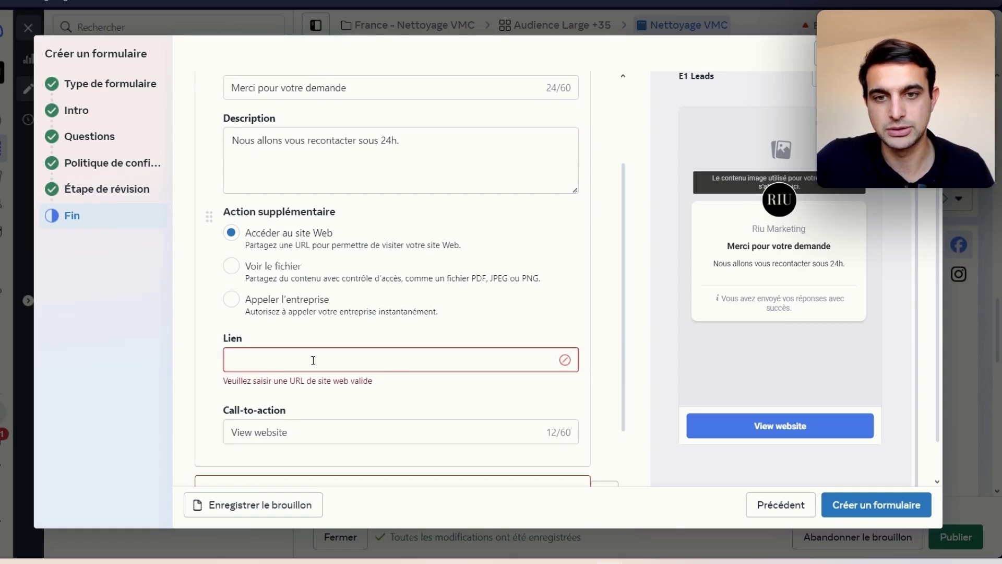
scroll(274, 339, "up", 3)
left_click(280, 318)
scroll(256, 321, "down", 2)
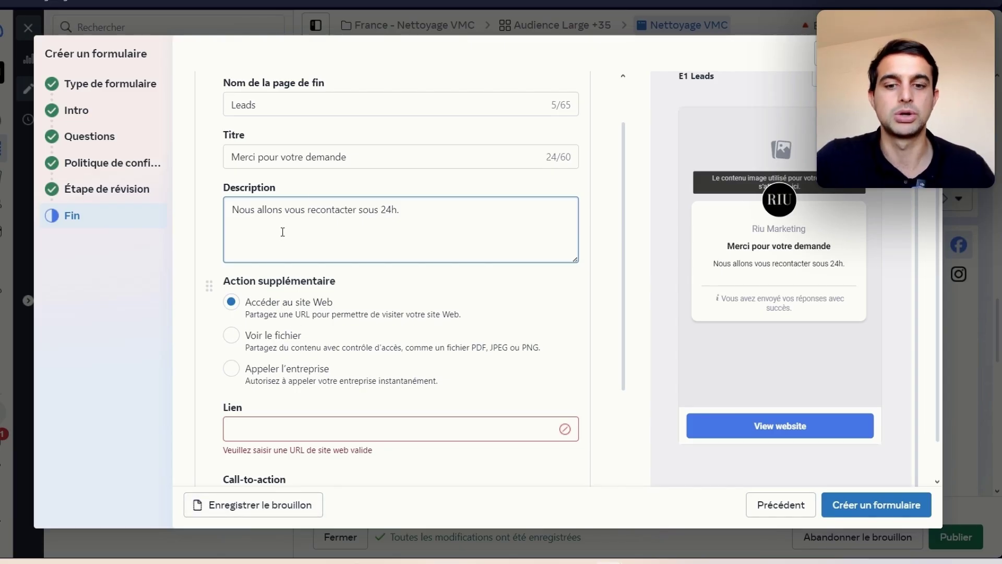
type("Si vous so")
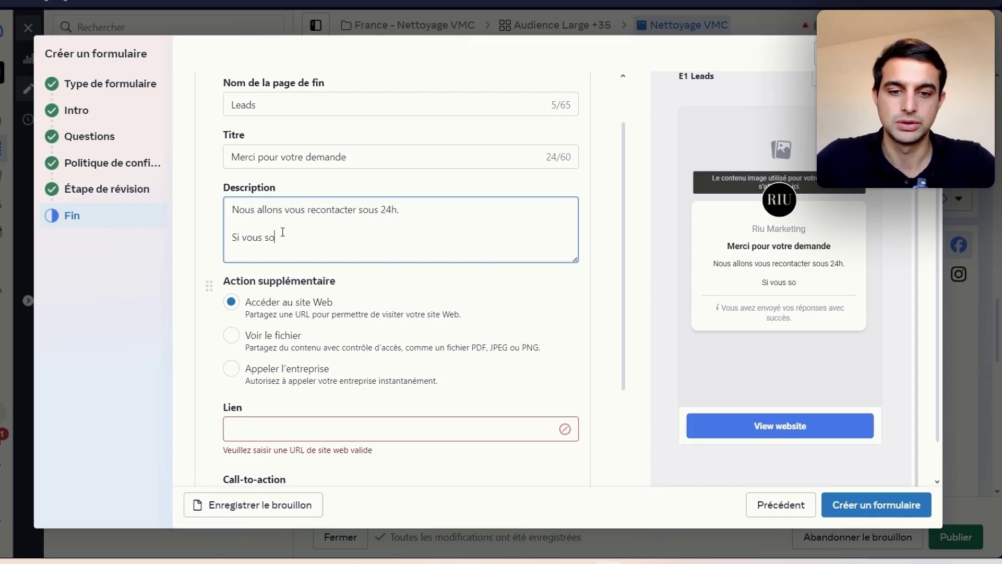
type("uhaite")
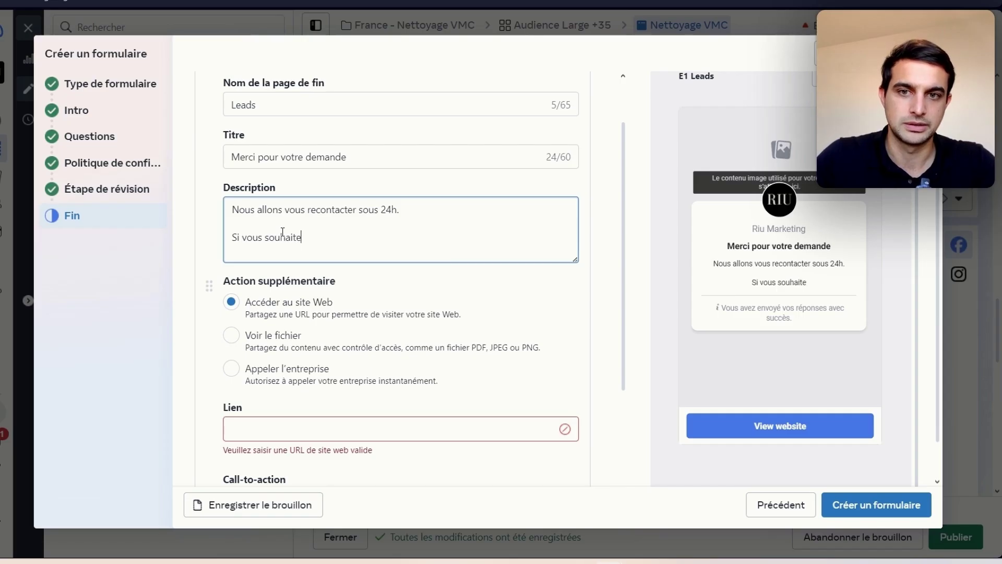
type("z obtenir un r")
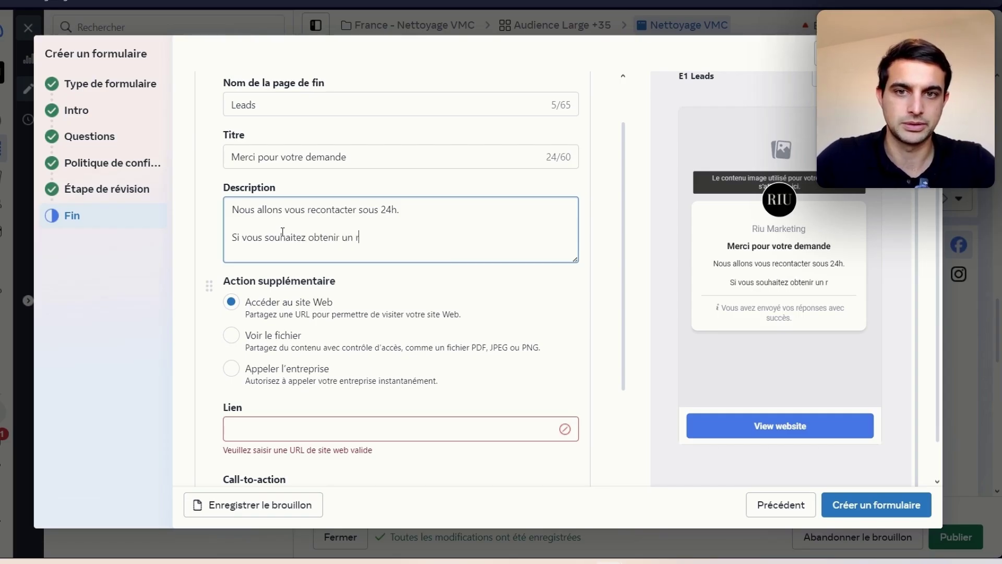
type("etour + rapid")
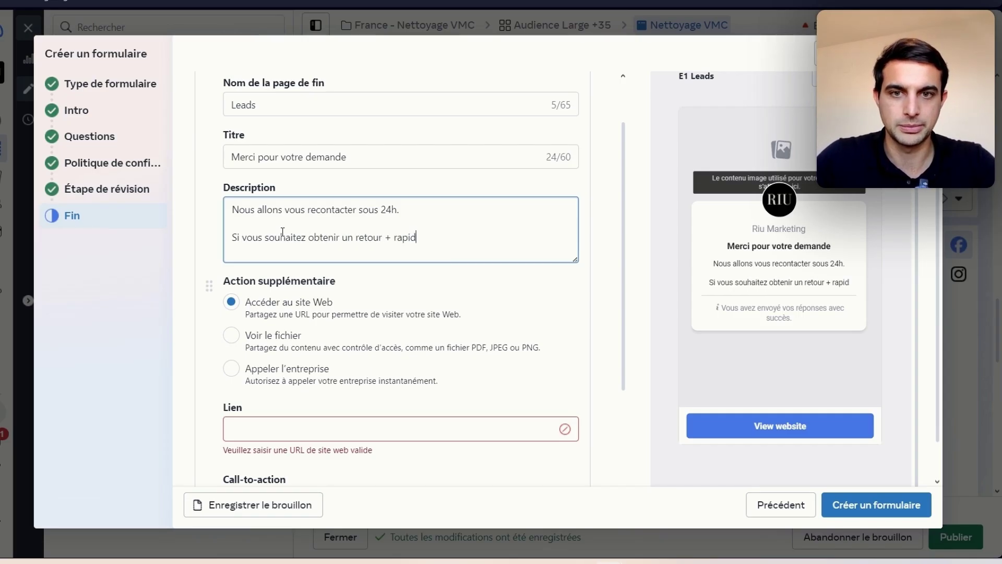
type("ement, appelez n")
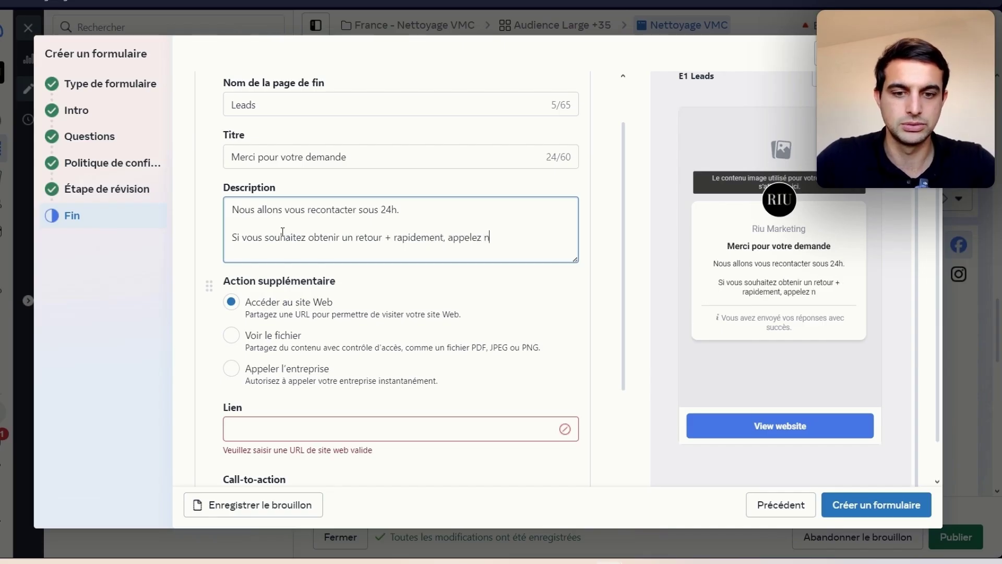
type("ous directement v")
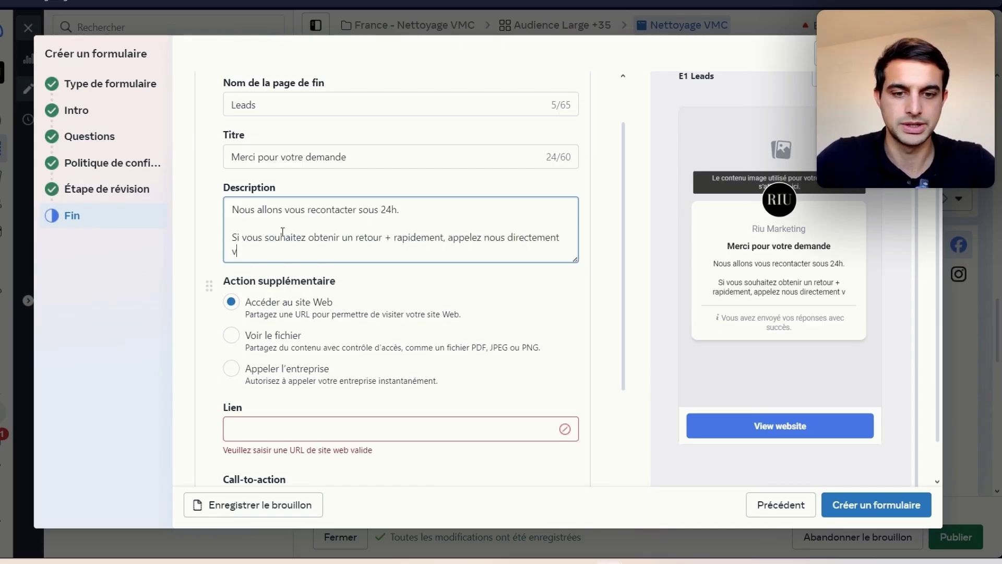
type("ia le bouton bleu")
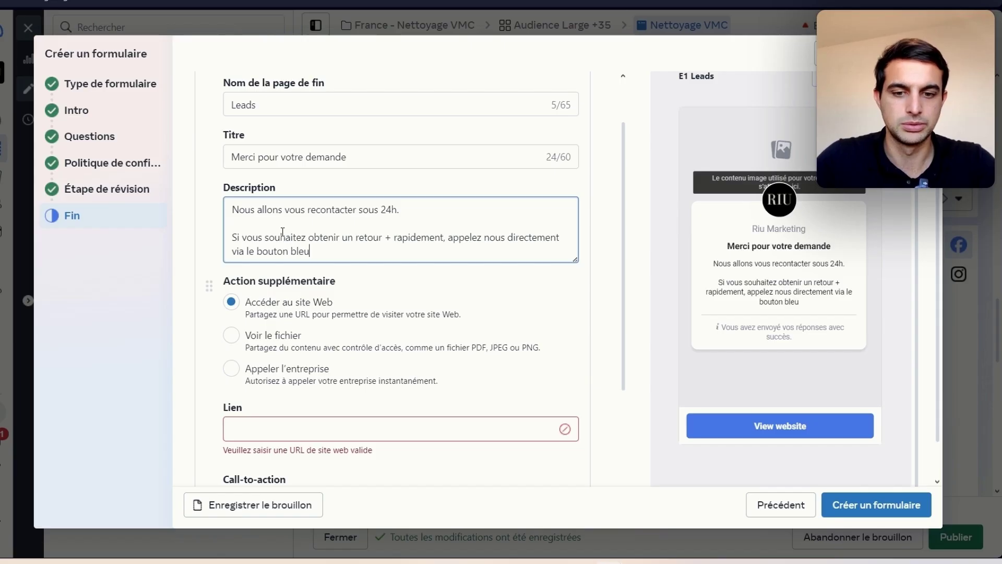
type(" ci-dessos")
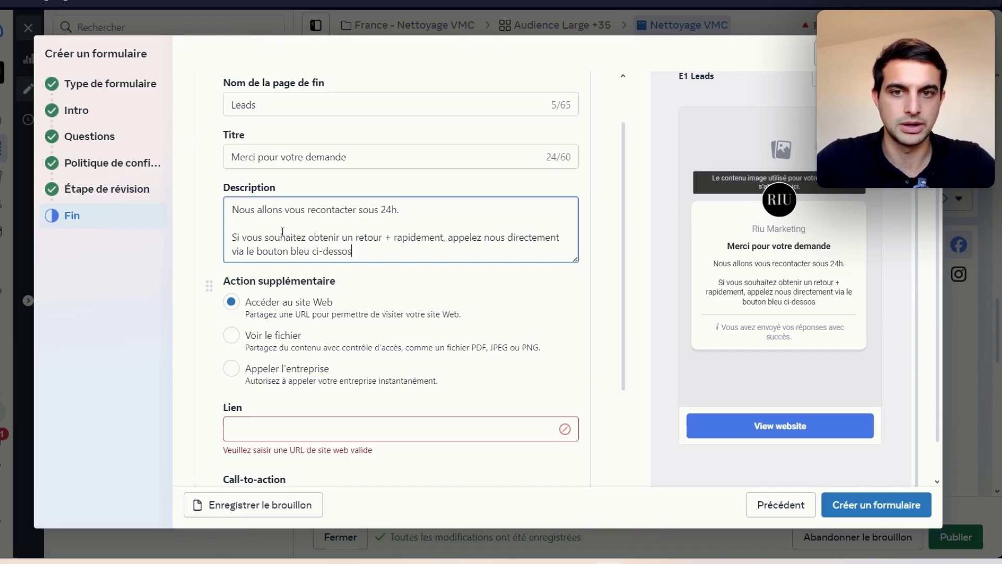
key("BackSpace")
type("us.")
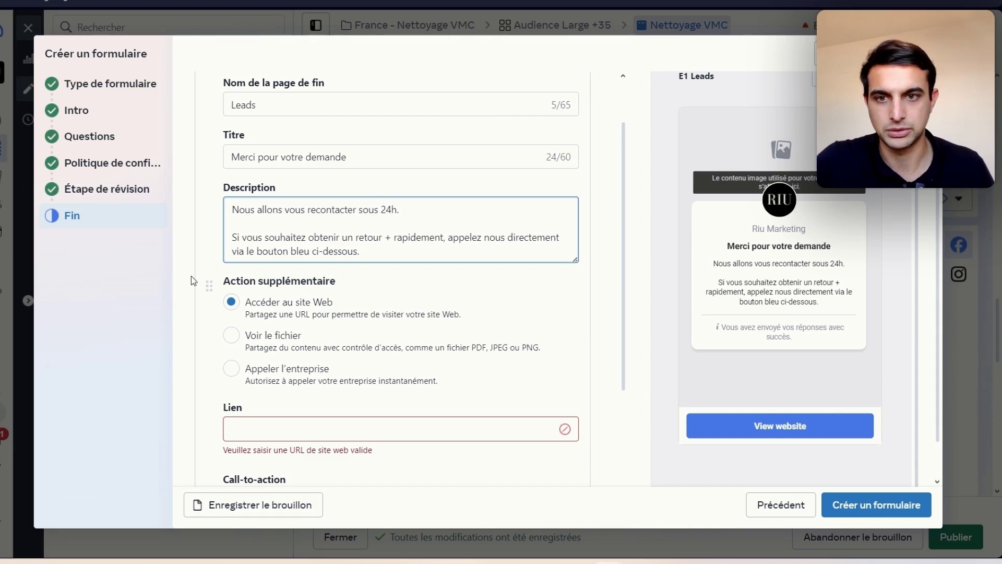
scroll(331, 313, "down", 3)
Step: Switch the end page action to Appeler l'entreprise, enter the business's FR +33 number, and label the button 'Nous Appeler'
left_click(292, 241)
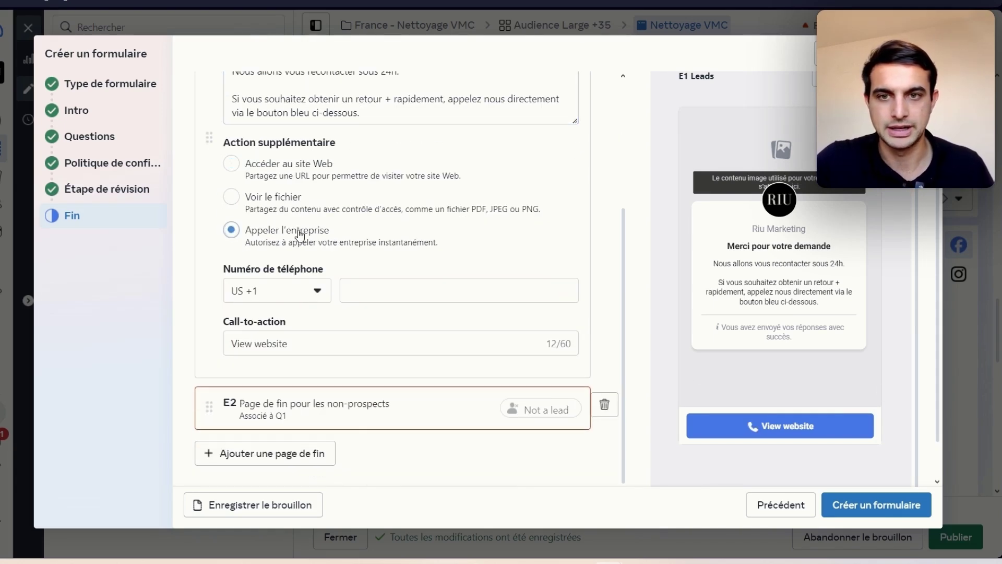
left_click(298, 297)
type("fr")
left_click(262, 360)
left_click(400, 293)
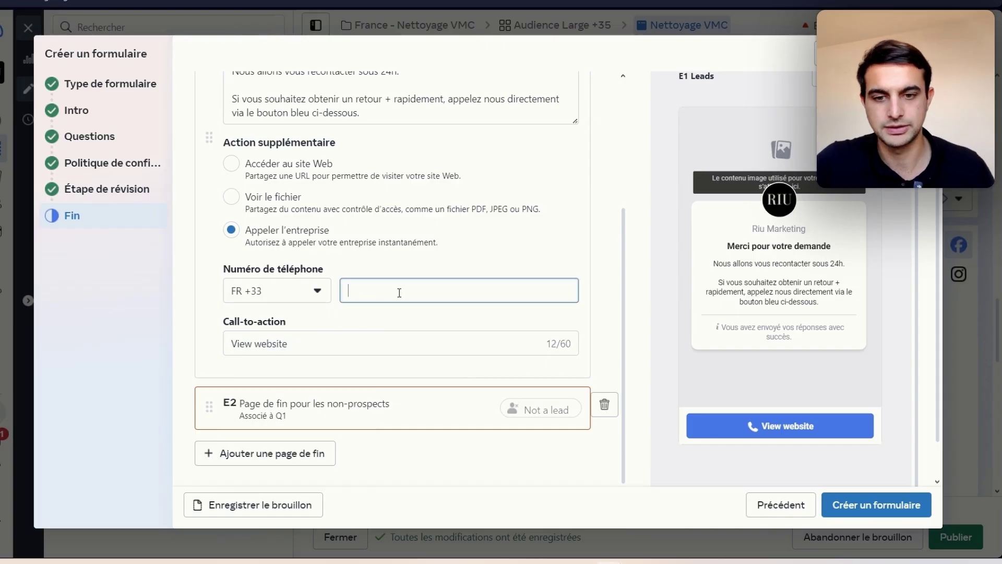
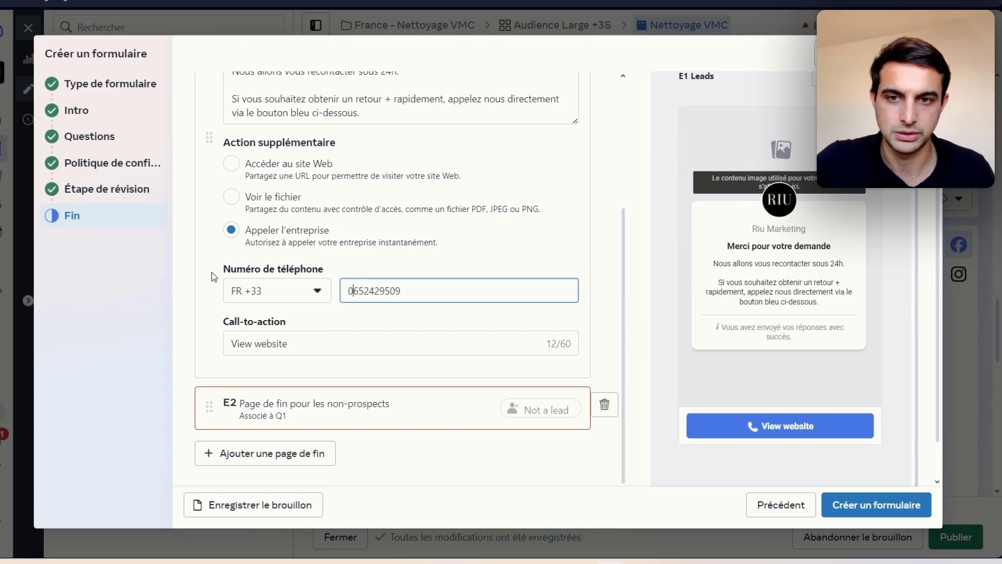
triple_click(277, 345)
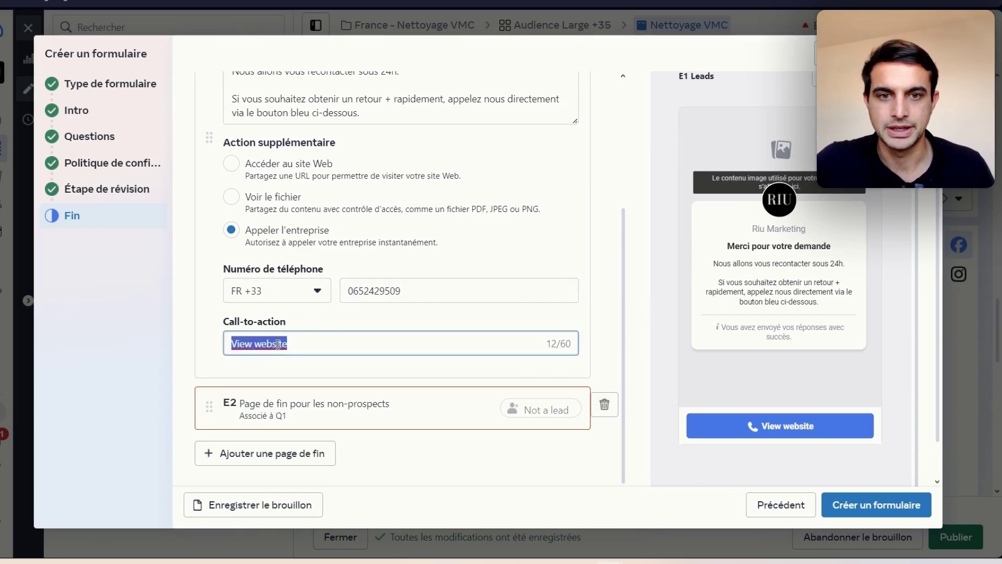
type("N")
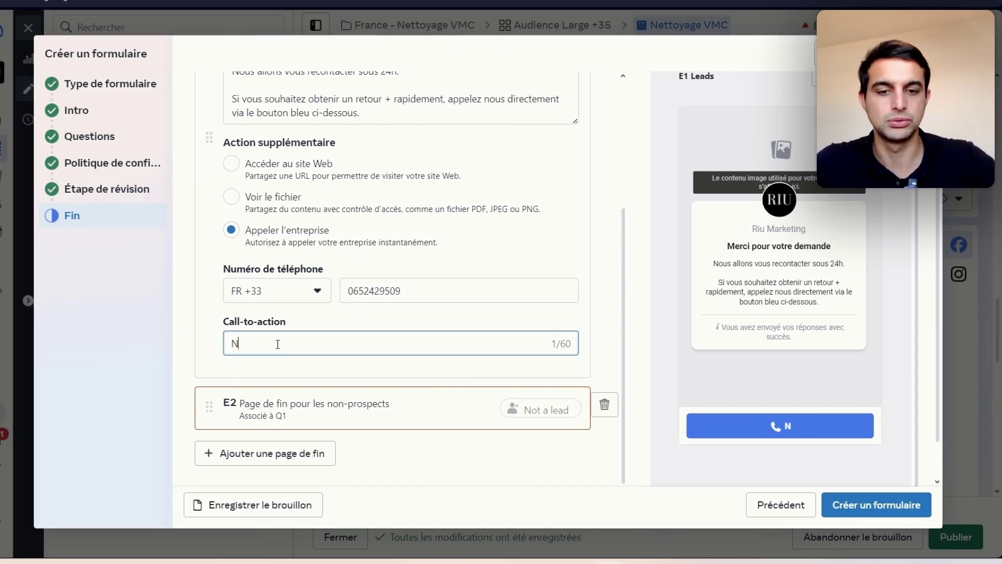
type("ous Appeler")
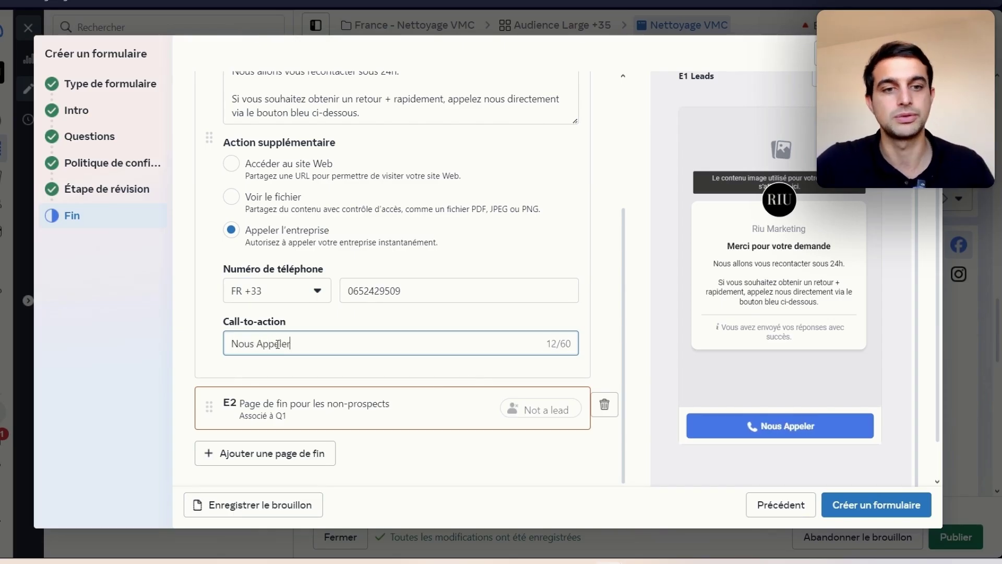
Step: In the non-prospects end page, replace the description with 'Désolé, nous ne pouvons intervenir…' limiting service to property owners
left_click(356, 410)
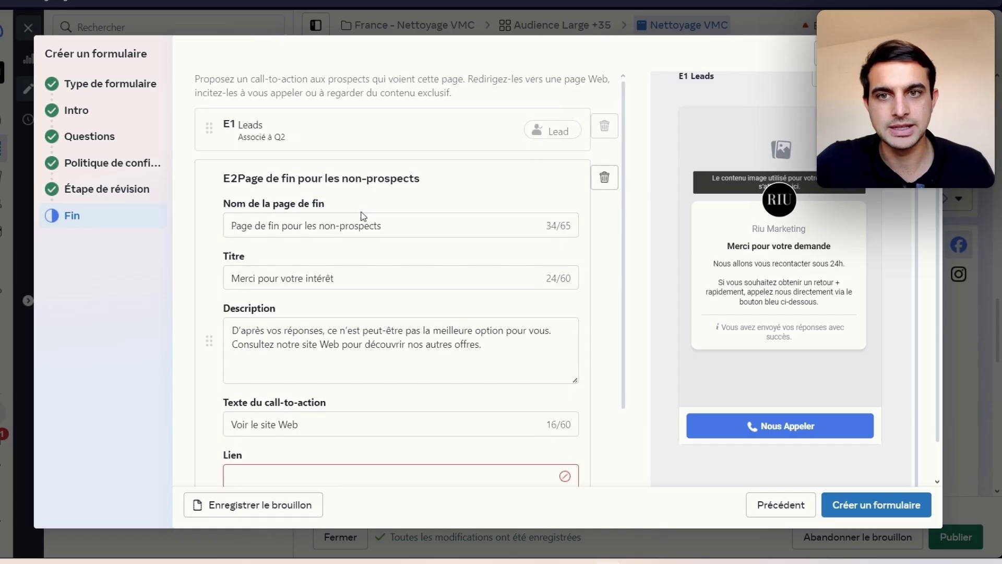
double_click(358, 159)
triple_click(345, 211)
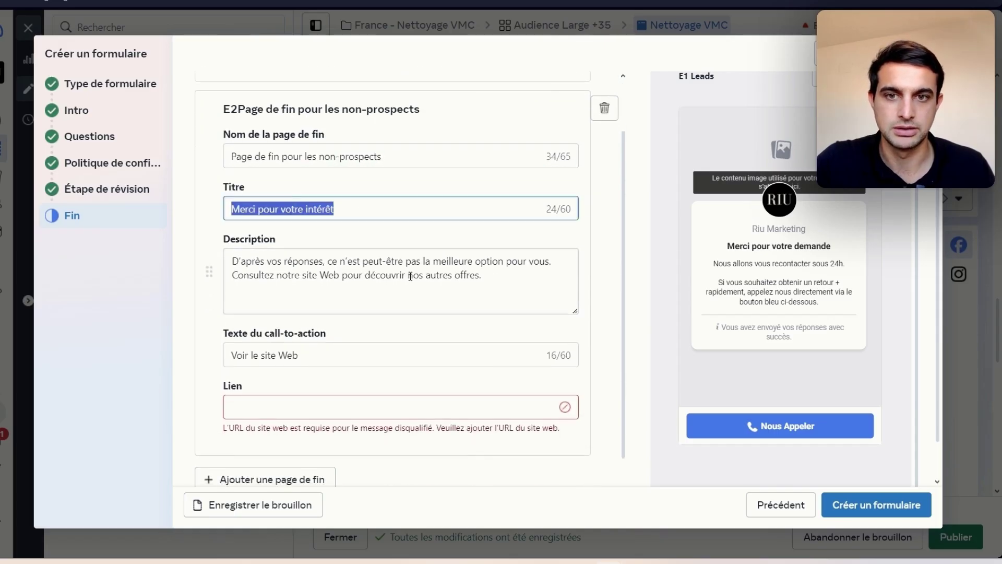
left_click_drag(551, 291, 152, 251)
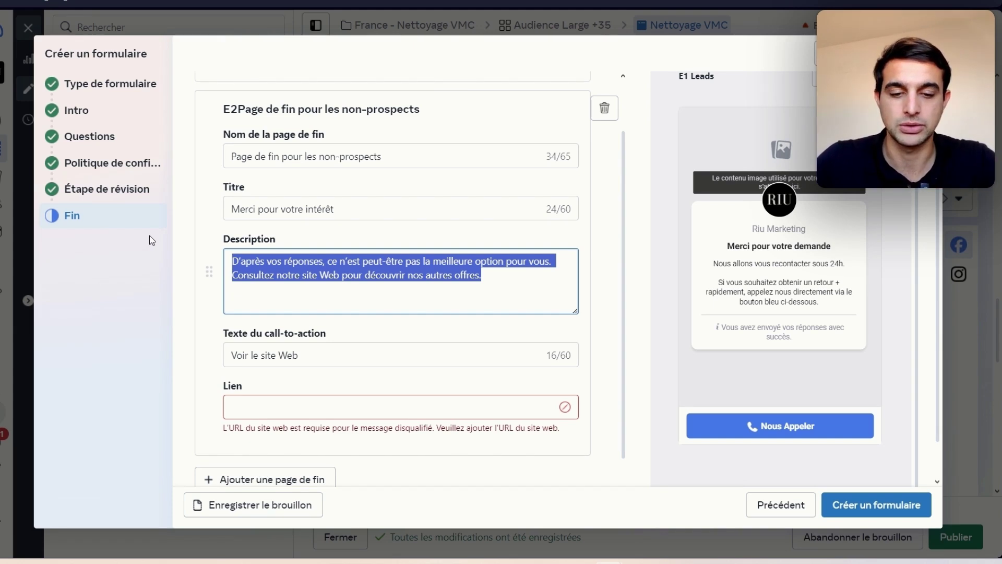
type("Désol")
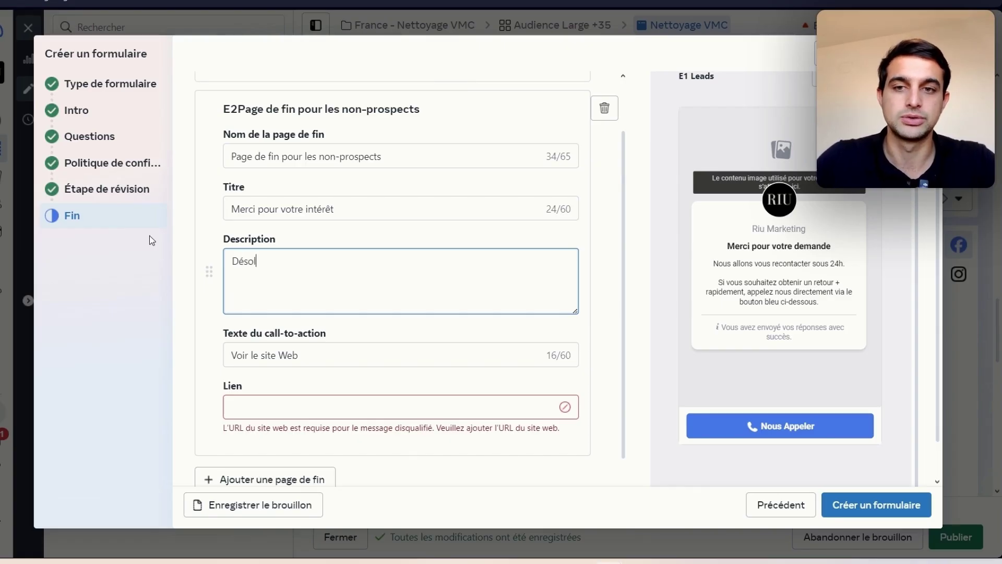
type("é, nous ,ne")
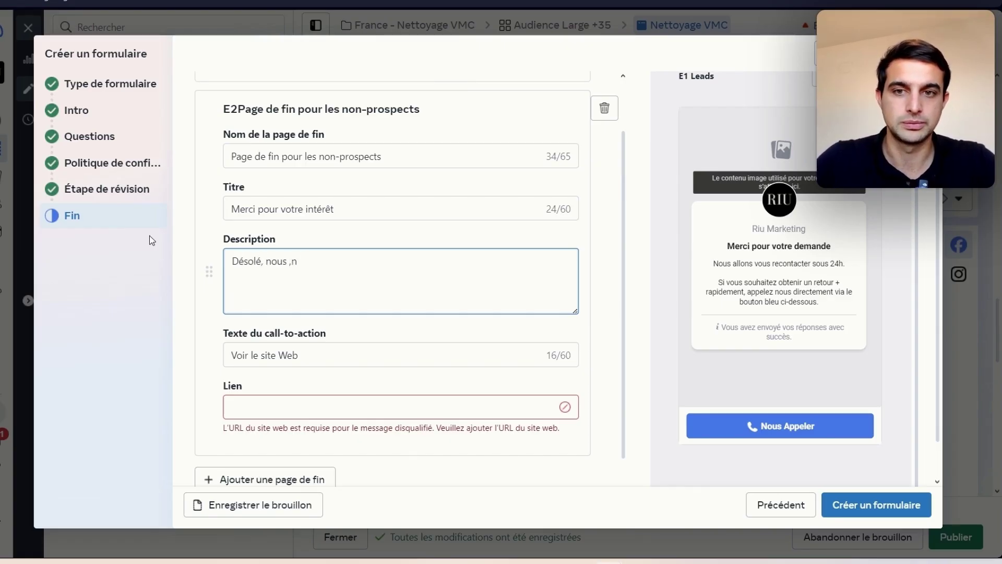
key("BackSpace")
key("BackSpace")
key("BackSpace")
type("ne pouvons inte")
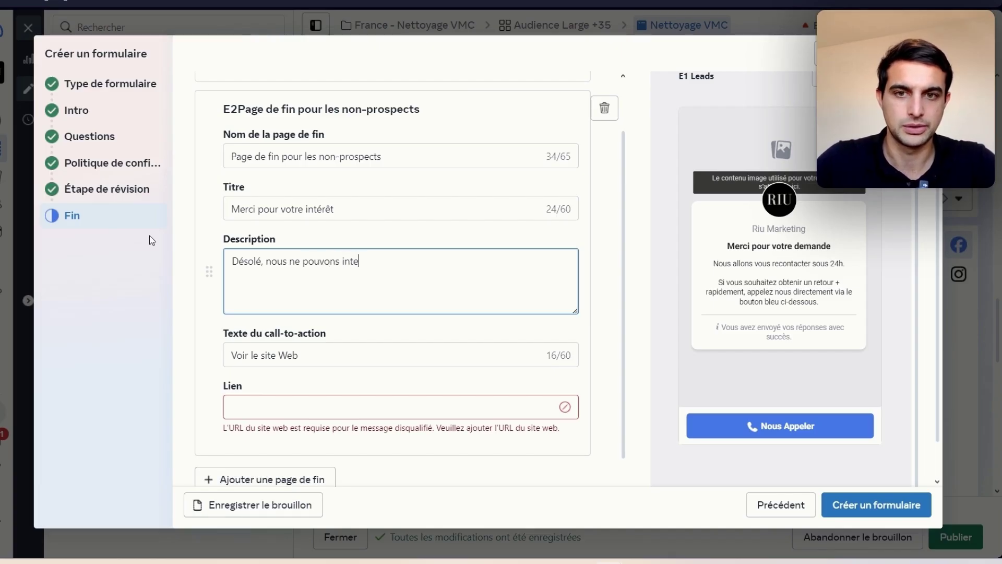
type("rvenir chez")
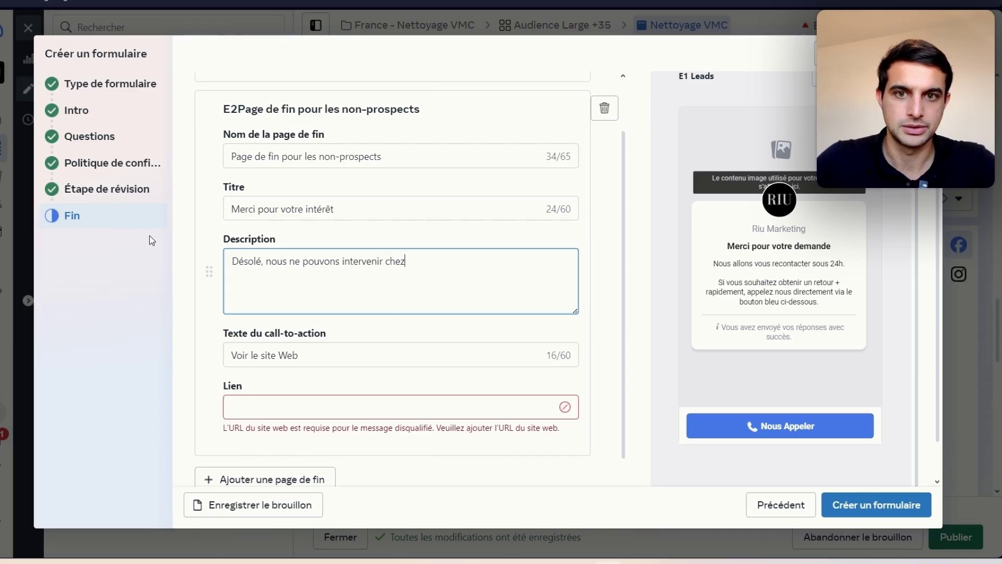
key("BackSpace")
key("BackSpace")
key("BackSpace")
key("BackSpace")
type("unbiq")
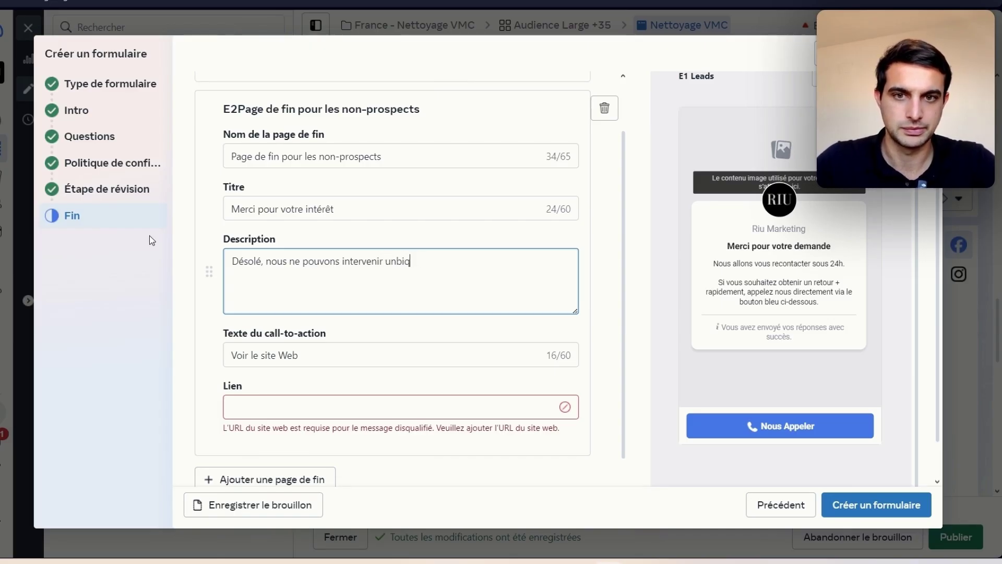
type("uiquem")
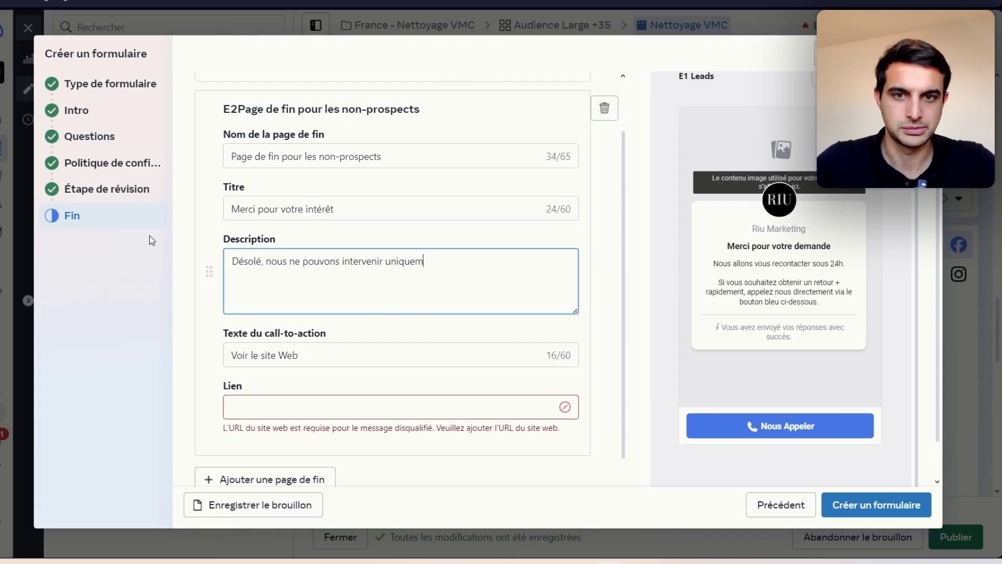
type("ent chez des personnes")
type("riét")
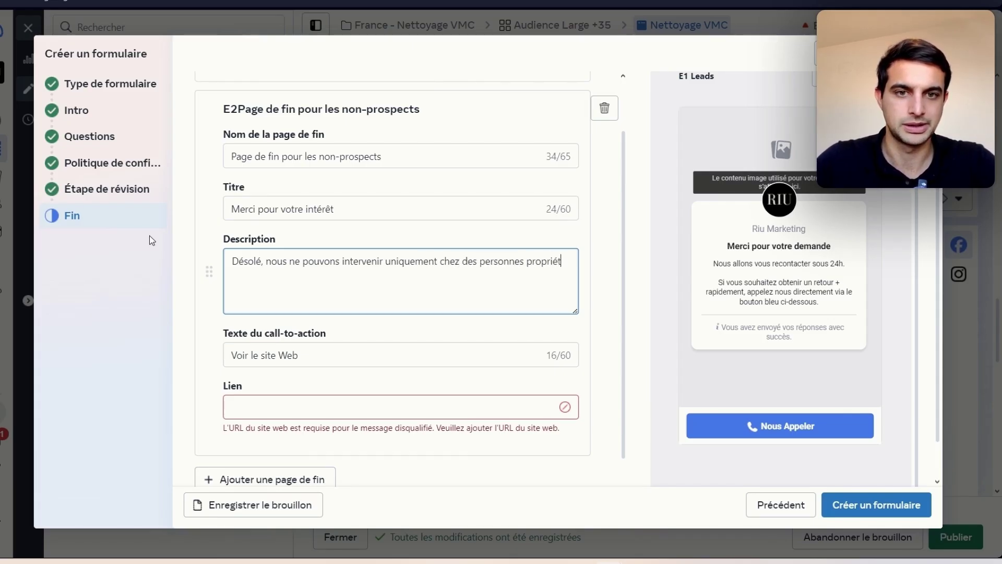
type("aires de leur bien.")
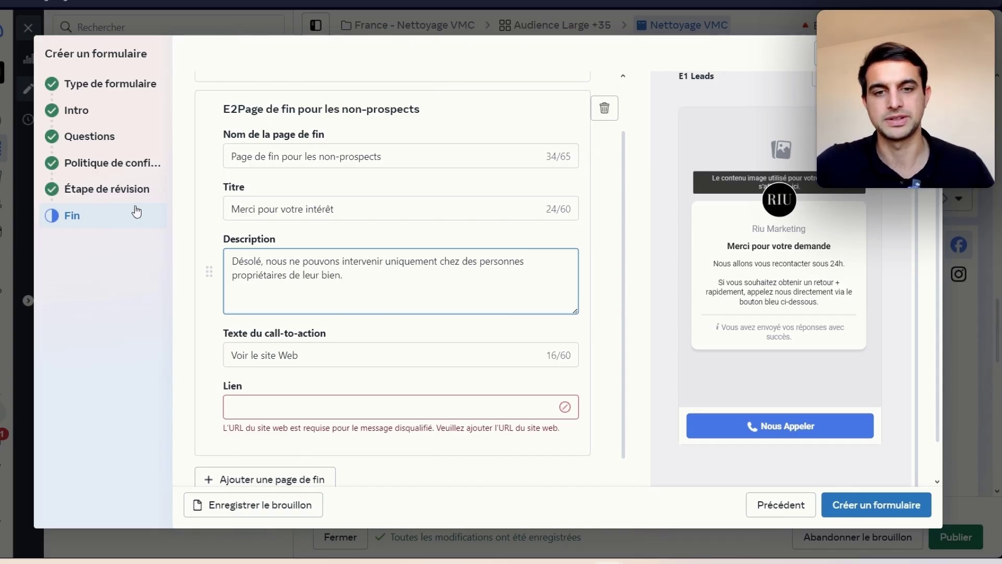
Step: Paste the Leads Center page address into the end page's link field
left_click(390, 403)
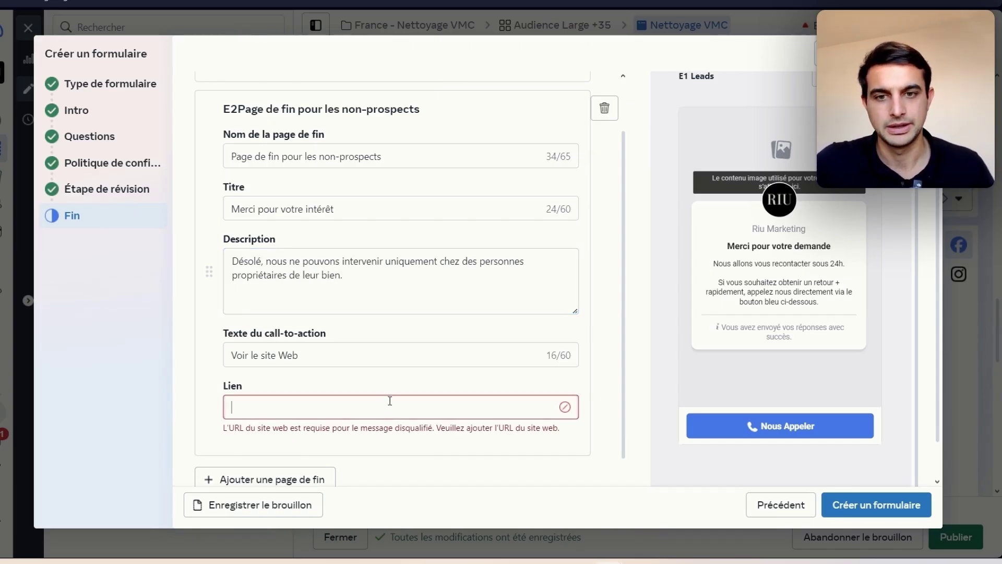
left_click(383, 361)
left_click(359, 403)
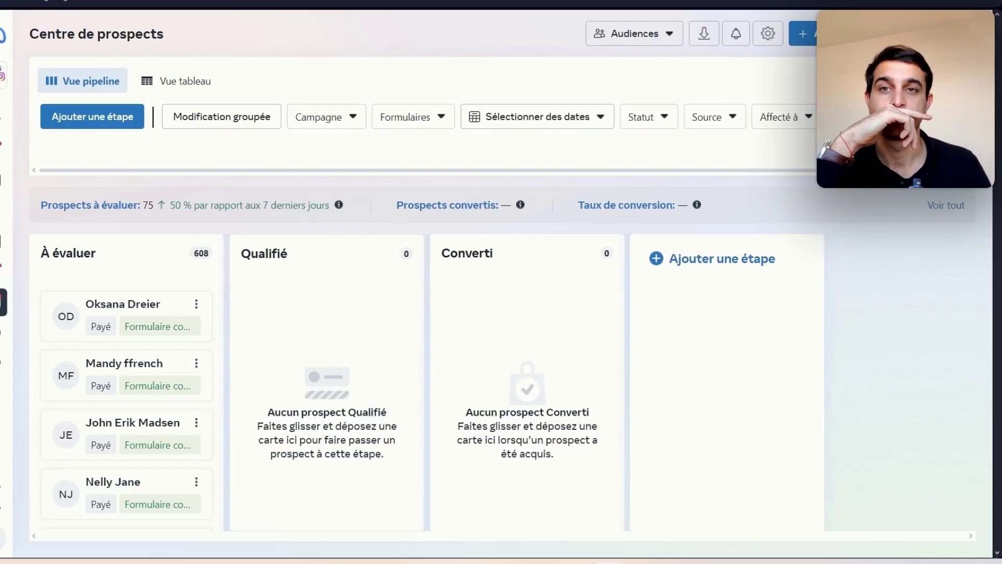
right_click(277, 2)
key("Escape")
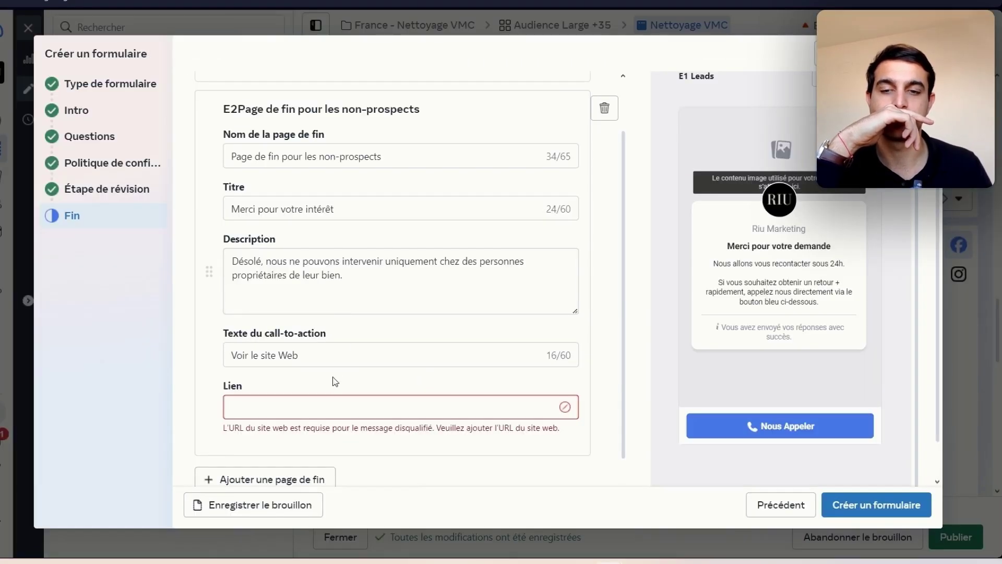
right_click(315, 409)
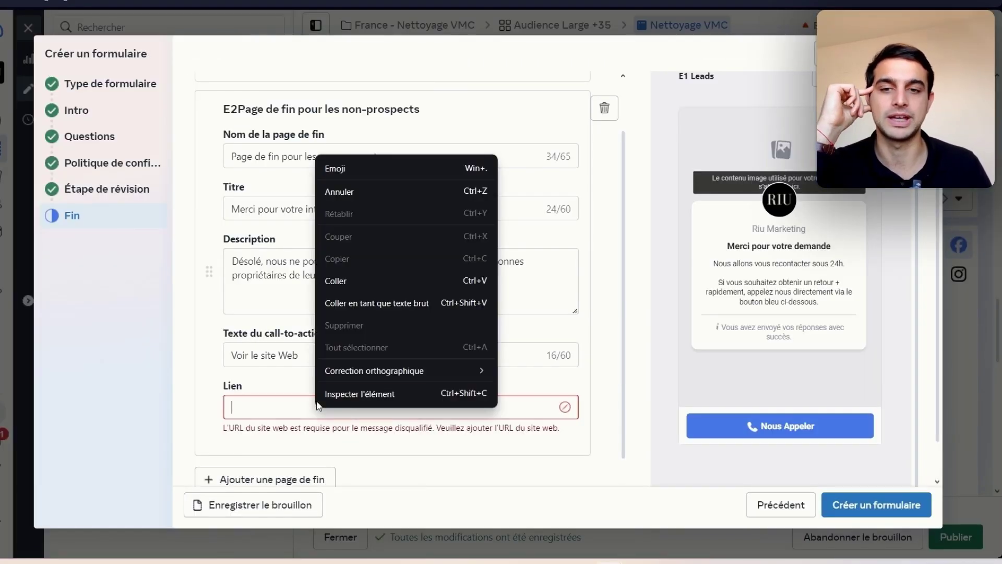
left_click(342, 287)
left_click_drag(301, 407, 183, 400)
key("ctrl+a")
double_click(270, 410)
Step: Tick 'Démarrer des conversations sur Messenger' to message new leads
scroll(271, 397, "down", 1)
scroll(270, 402, "down", 2)
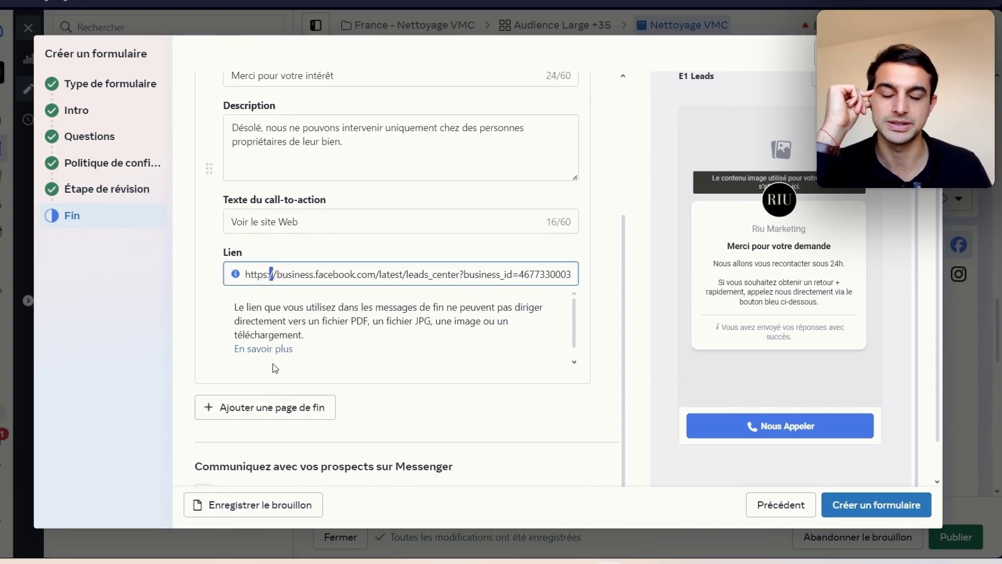
scroll(271, 334, "down", 1)
scroll(330, 456, "down", 1)
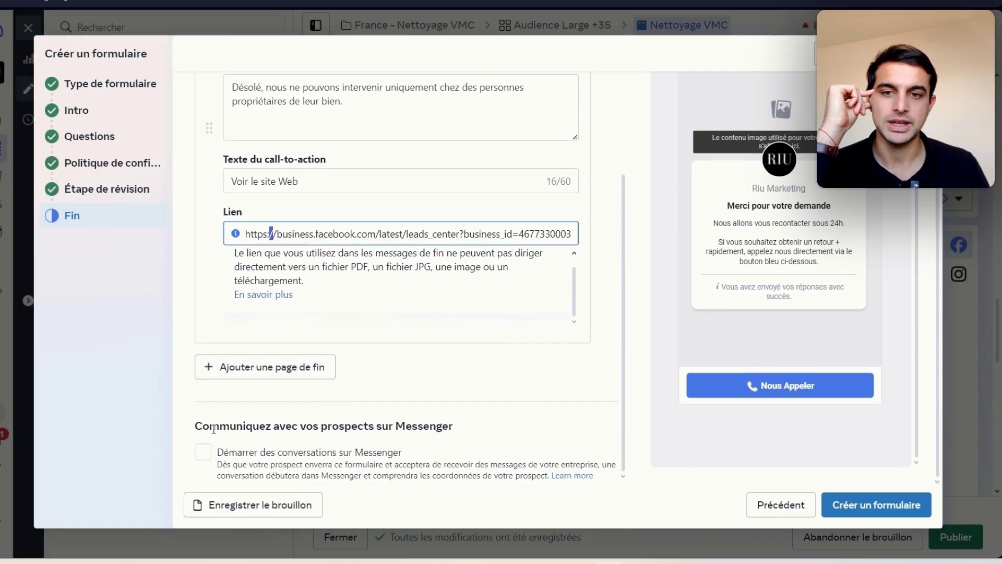
left_click(203, 448)
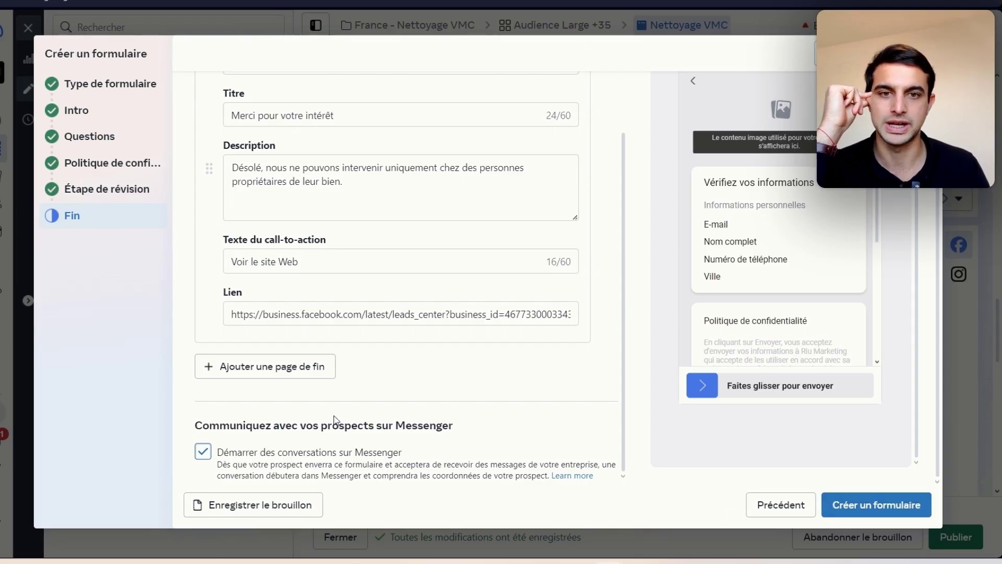
scroll(319, 391, "up", 3)
scroll(300, 362, "down", 2)
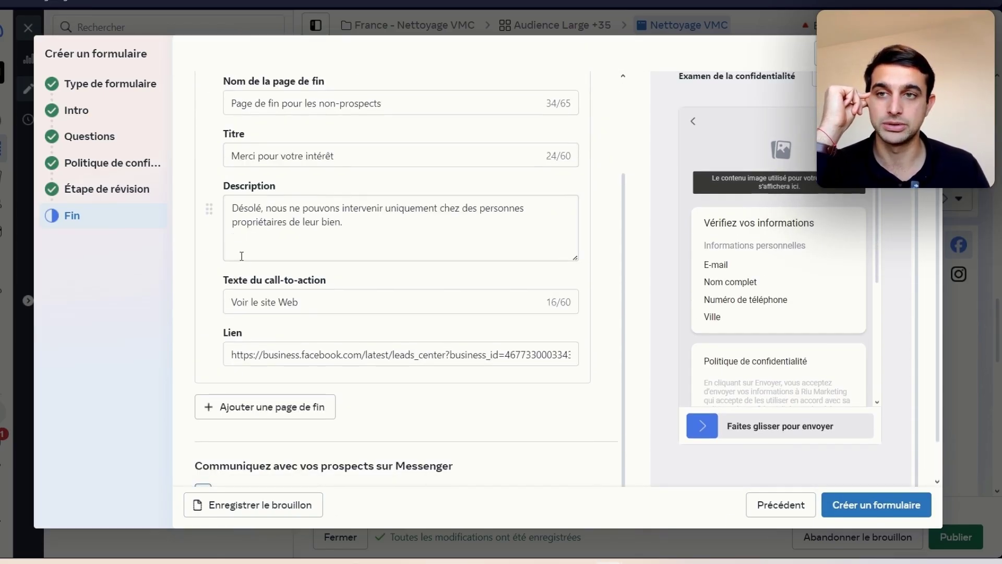